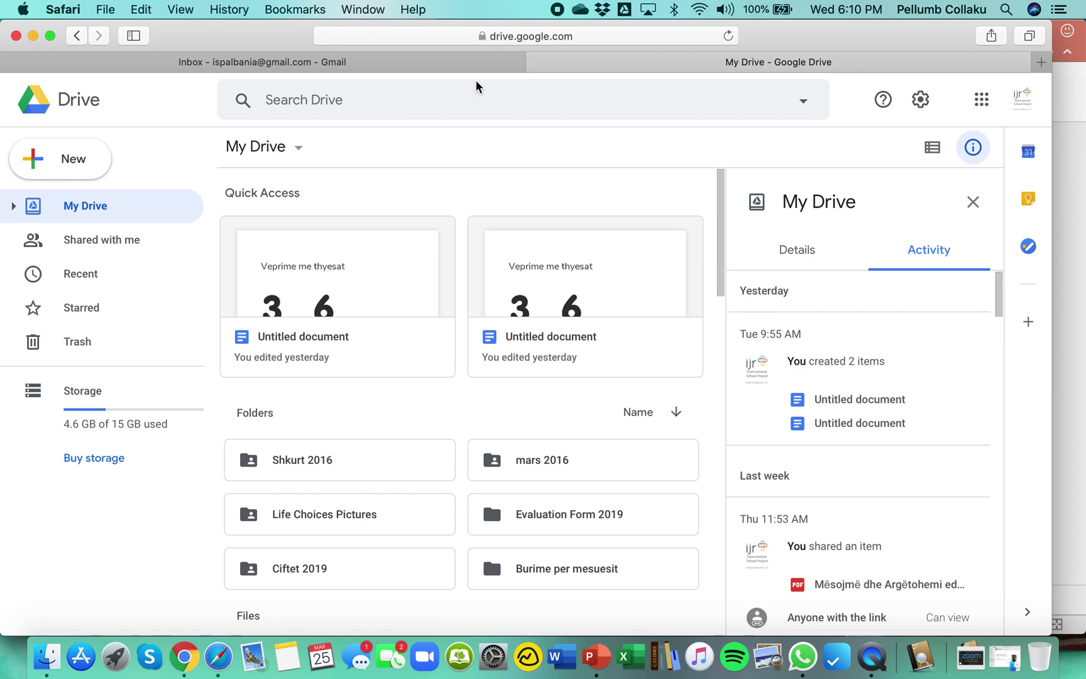
Check the Gmail Primary inbox, then return to My Drive in Google Drive.
{"action": "left_click", "coordinate": [465, 65]}
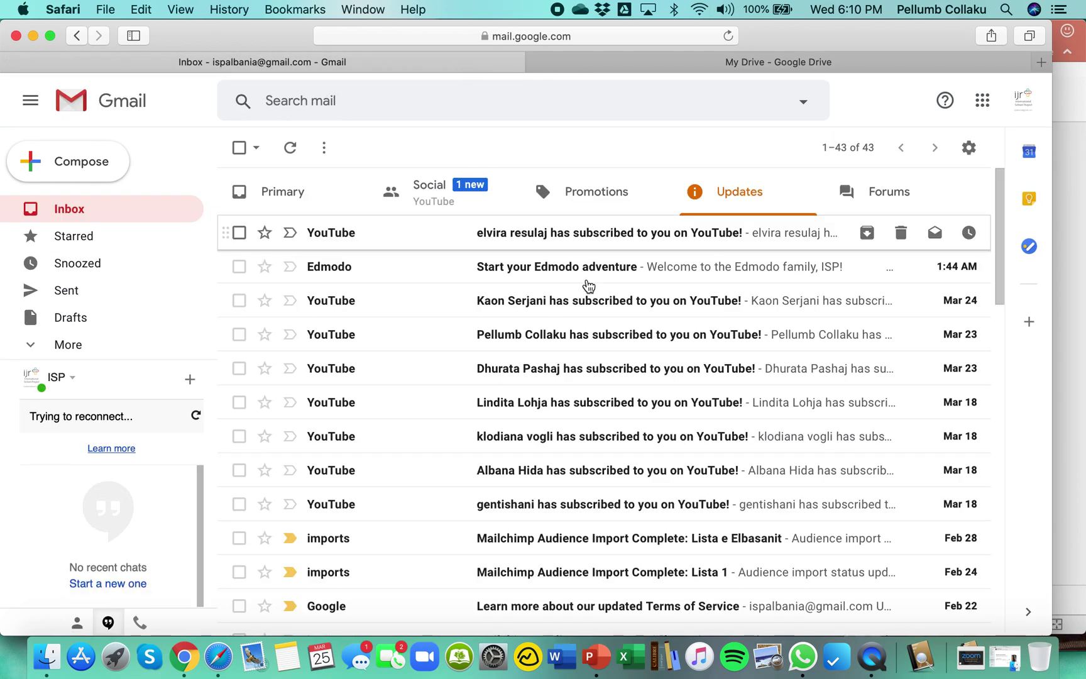
{"action": "left_click", "coordinate": [293, 194]}
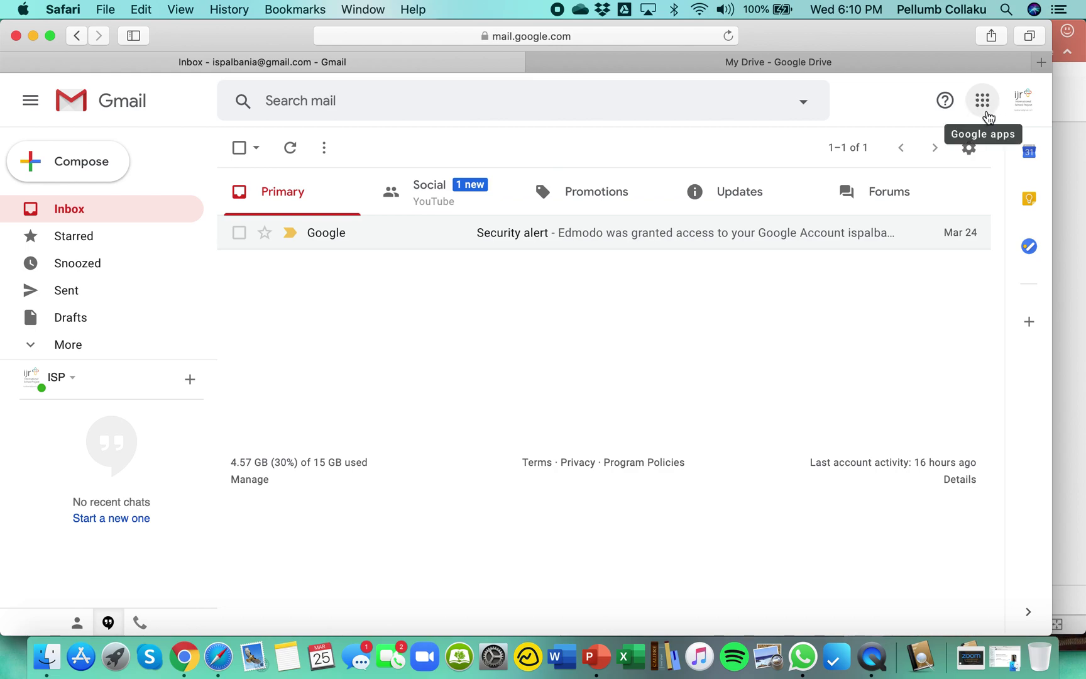
{"action": "left_click", "coordinate": [983, 108]}
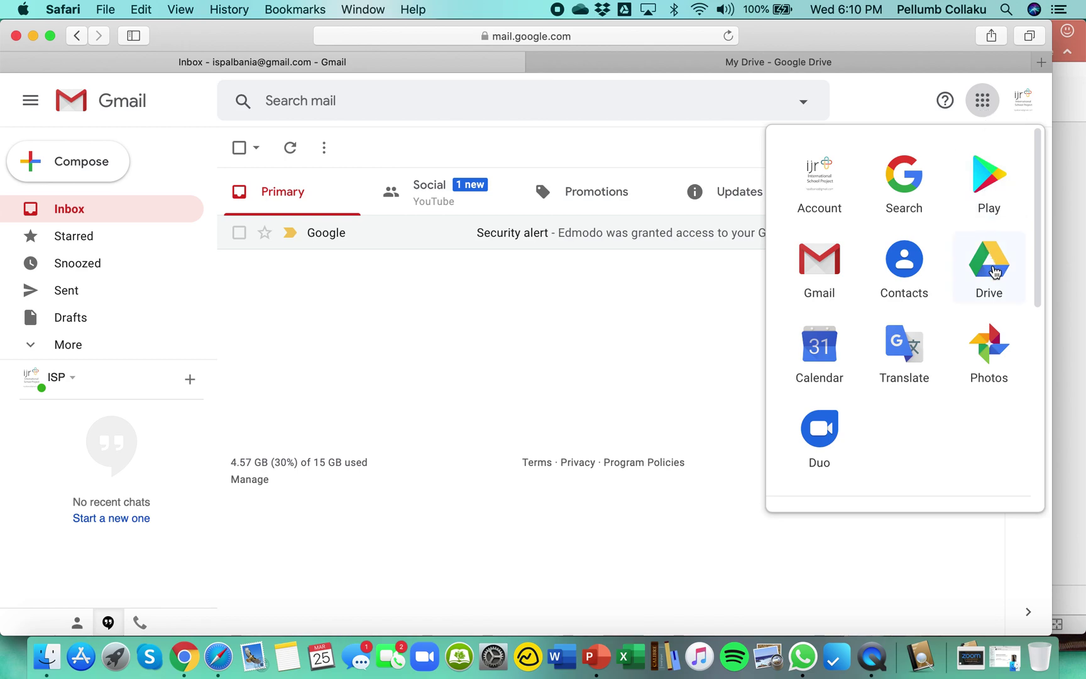
{"action": "left_click", "coordinate": [994, 272]}
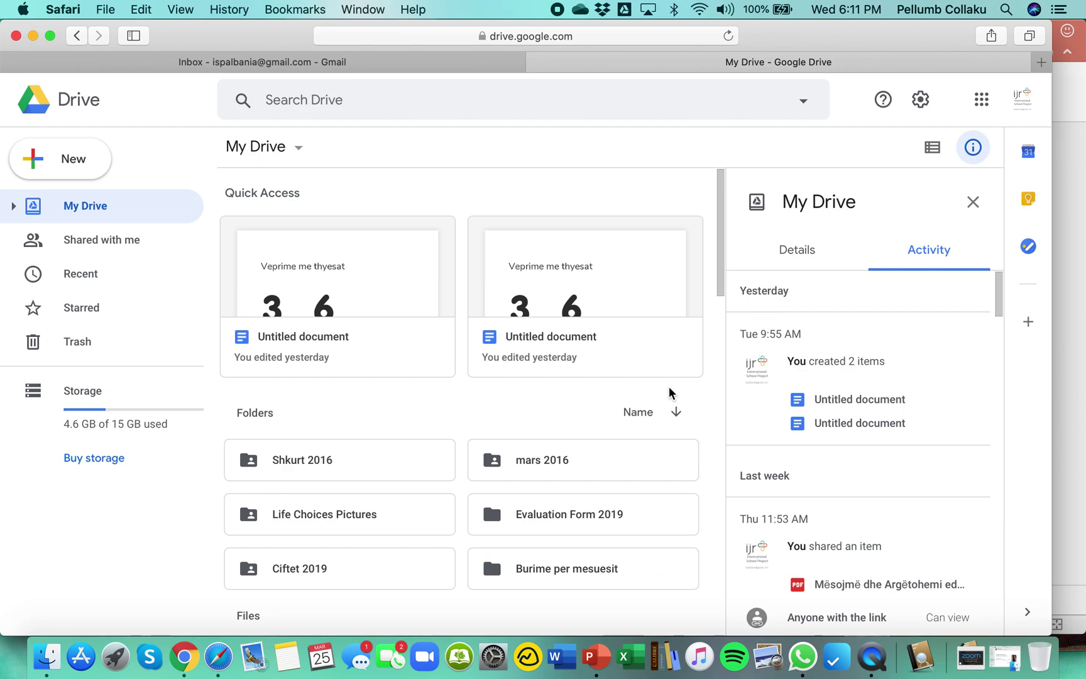
Create a new 'Mesimet Online' folder in My Drive and open it.
{"action": "left_click", "coordinate": [97, 166]}
{"action": "left_click", "coordinate": [97, 165]}
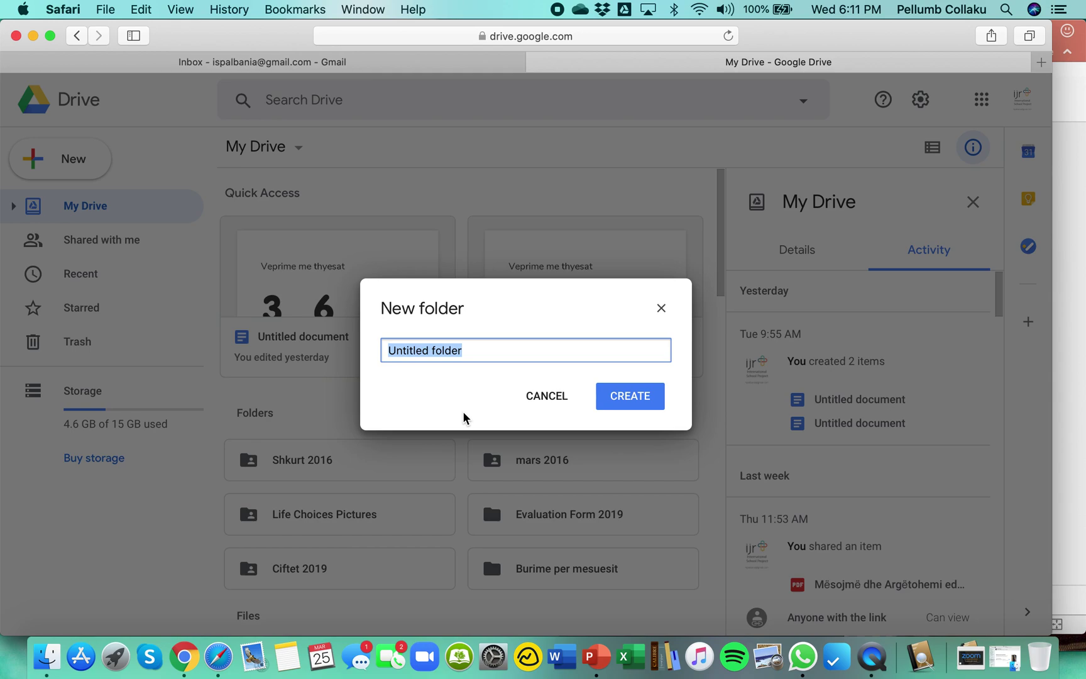
{"action": "type", "text": "Mesimet Online"}
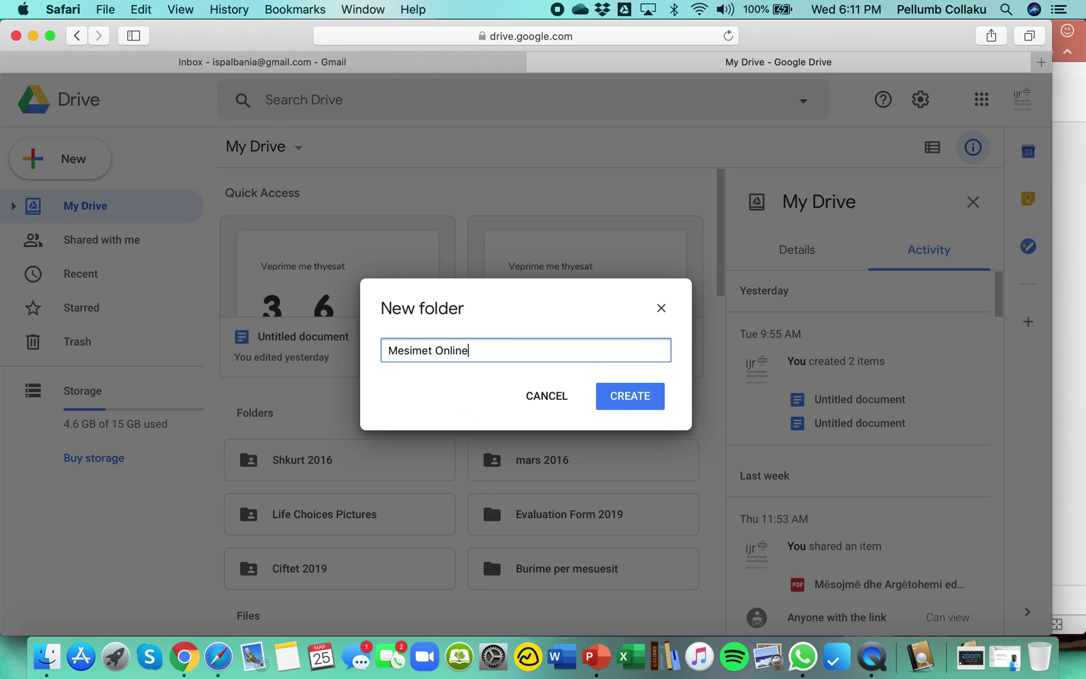
{"action": "left_click", "coordinate": [635, 400]}
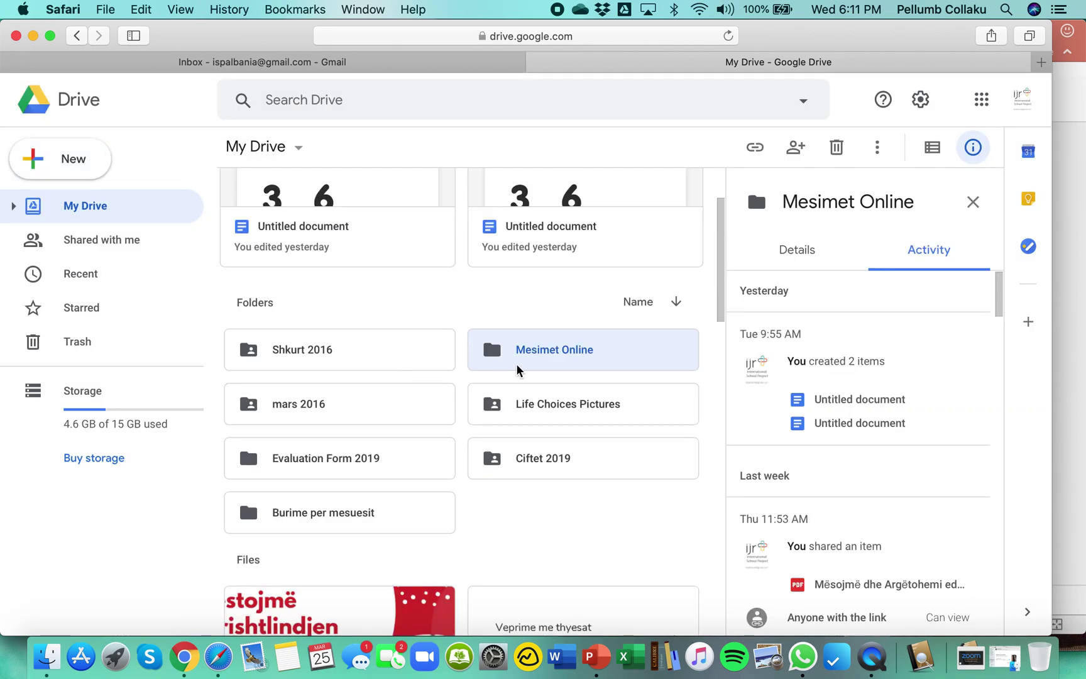
{"action": "left_click", "coordinate": [578, 350]}
{"action": "double_click", "coordinate": [578, 350]}
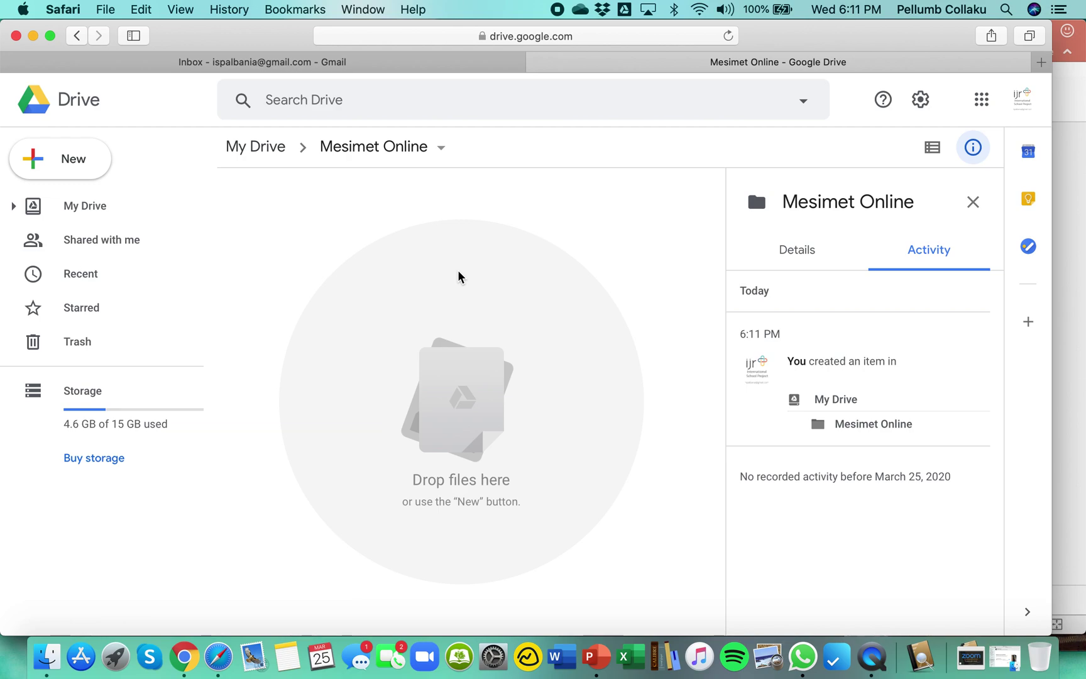
Make a 'Klasa e VIA' subfolder inside Mesimet Online and open it.
{"action": "left_click", "coordinate": [87, 167]}
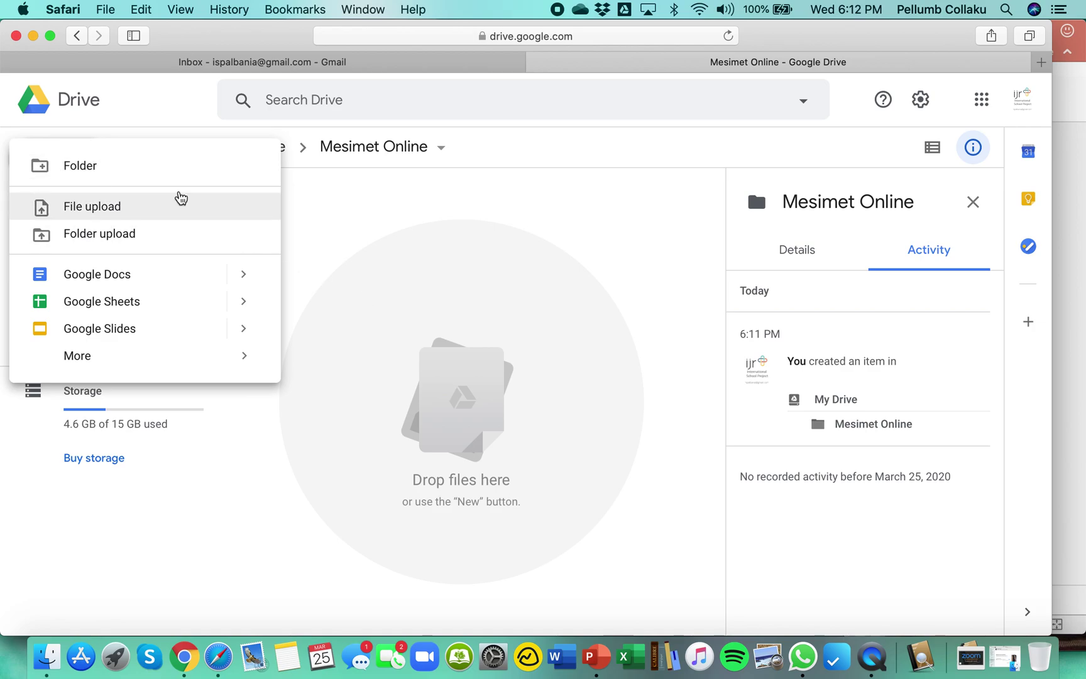
{"action": "left_click", "coordinate": [157, 174]}
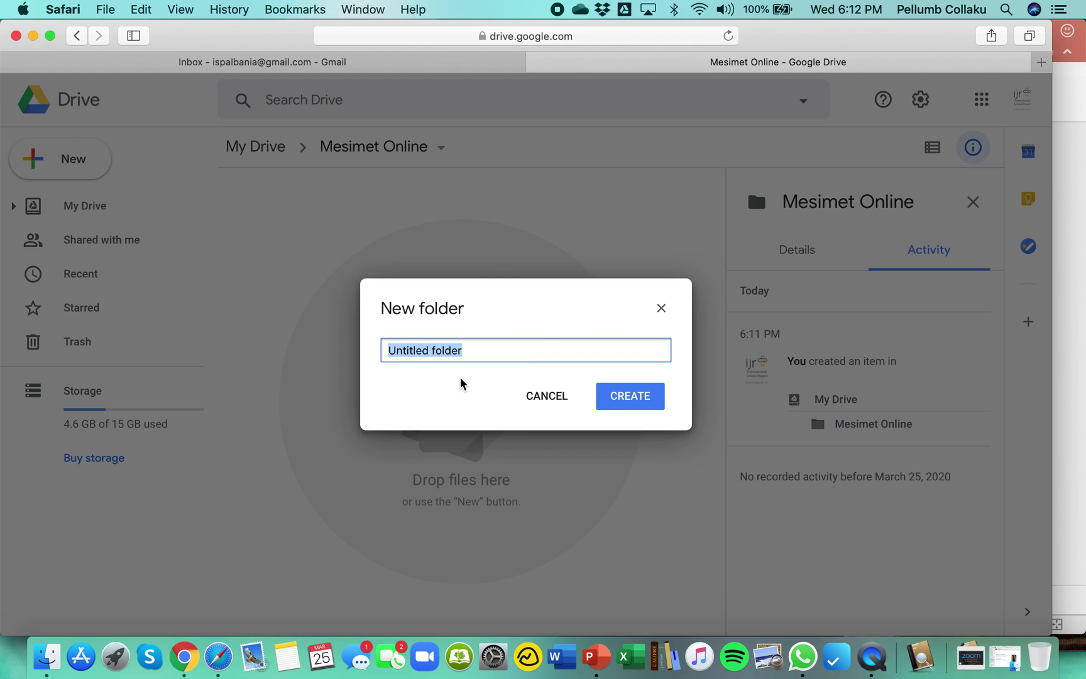
{"action": "type", "text": "Kal"}
{"action": "key", "text": "BackSpace"}
{"action": "key", "text": "BackSpace"}
{"action": "type", "text": "l"}
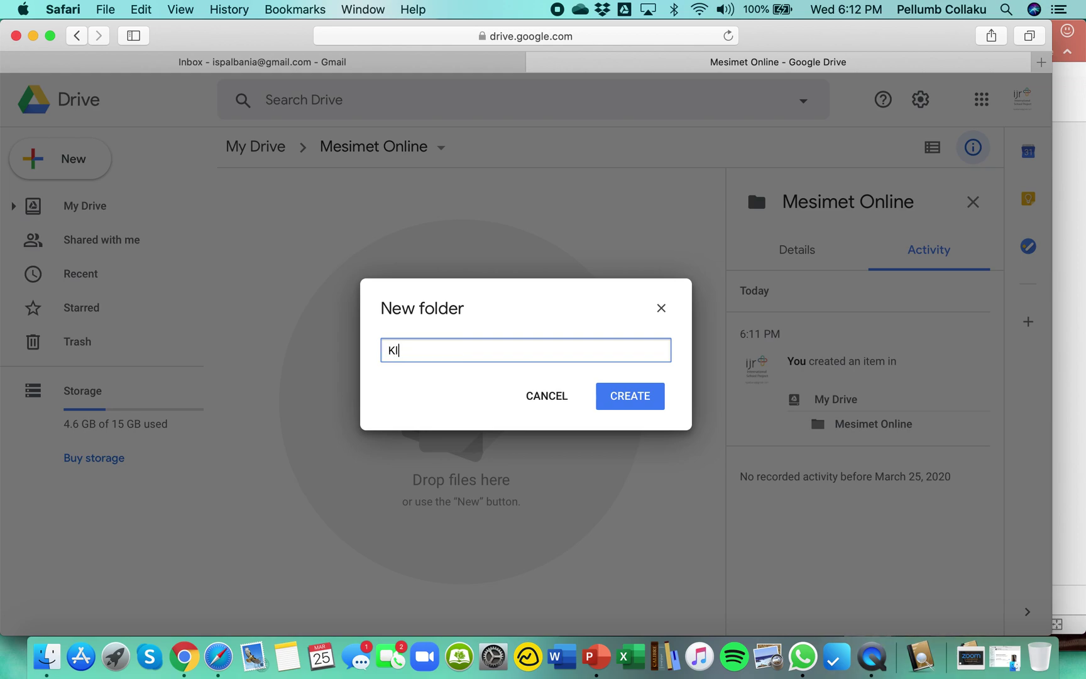
{"action": "type", "text": "asa e VIA"}
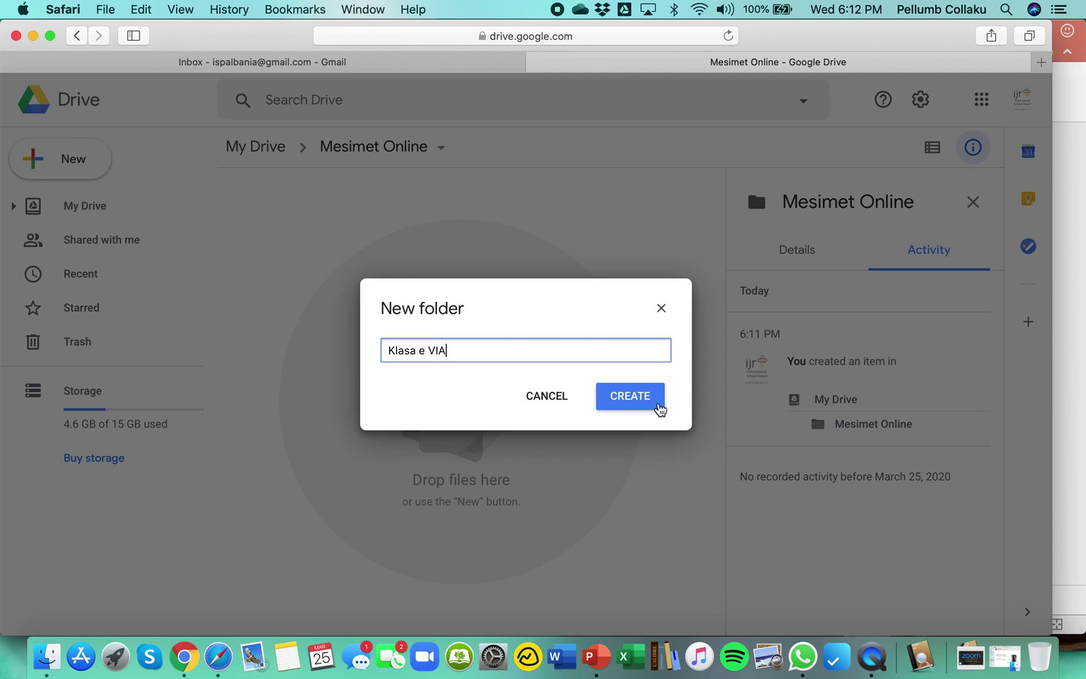
{"action": "left_click", "coordinate": [657, 406]}
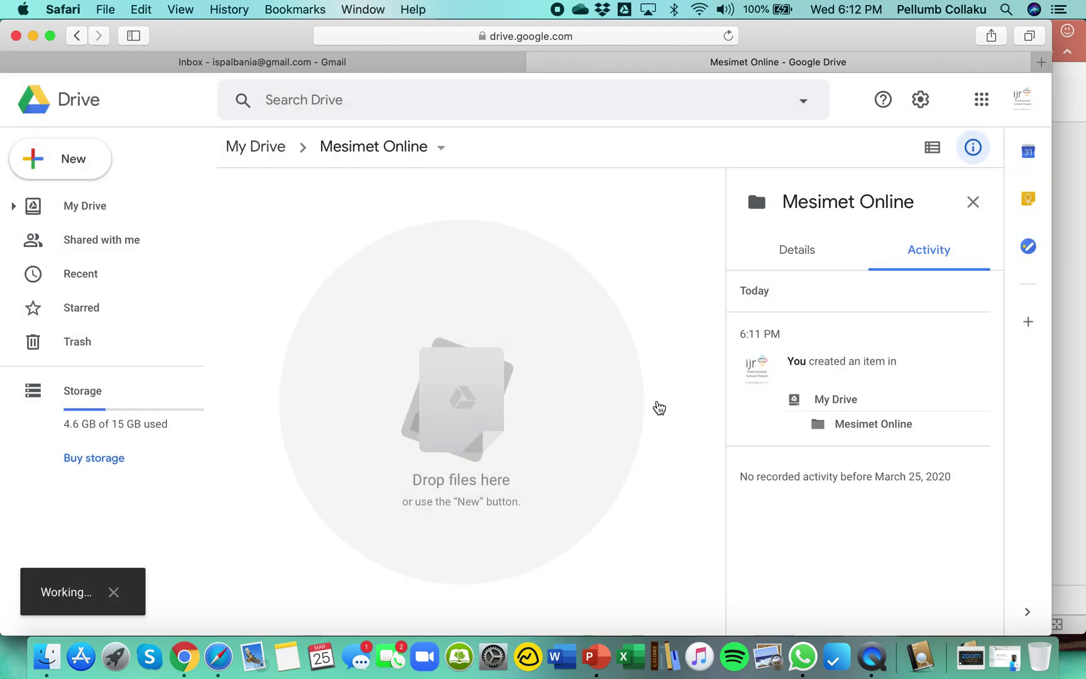
{"action": "left_click", "coordinate": [380, 245]}
{"action": "double_click", "coordinate": [381, 246]}
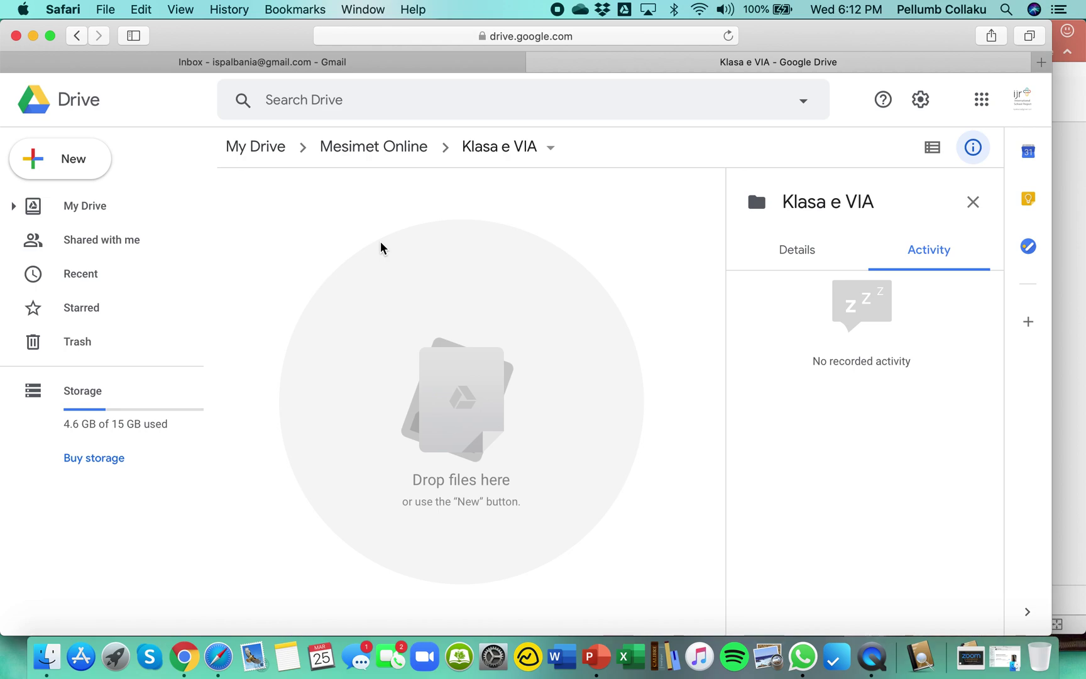
Create a blank Google Form in the Klasa e VIA folder from New > More.
{"action": "left_click", "coordinate": [96, 169]}
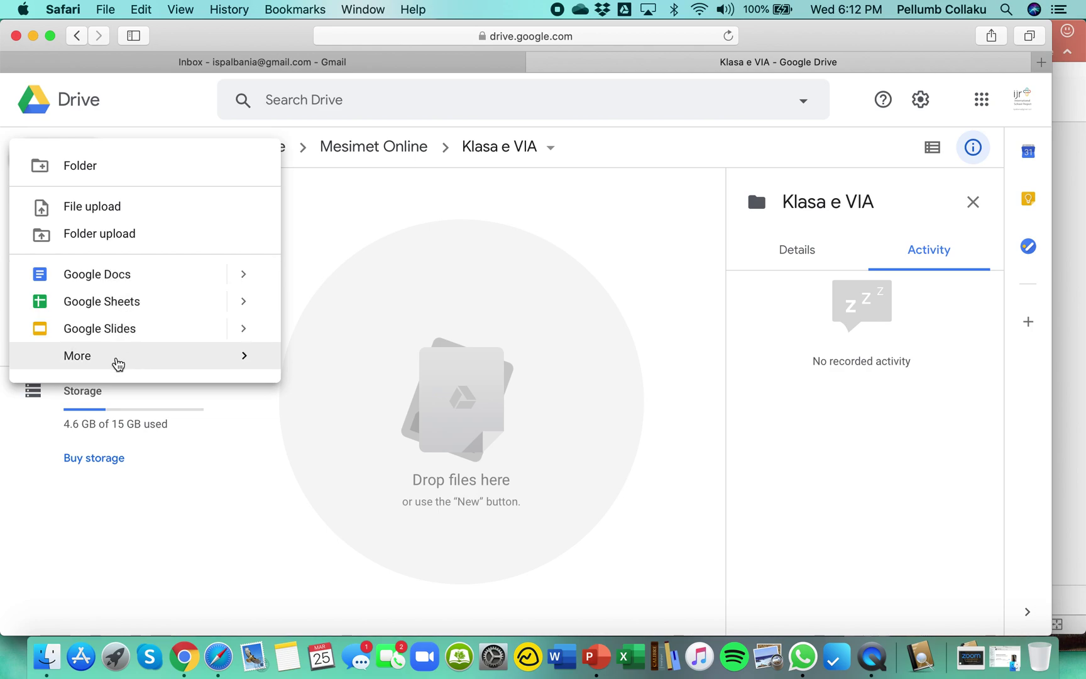
{"action": "mouse_move", "coordinate": [117, 362]}
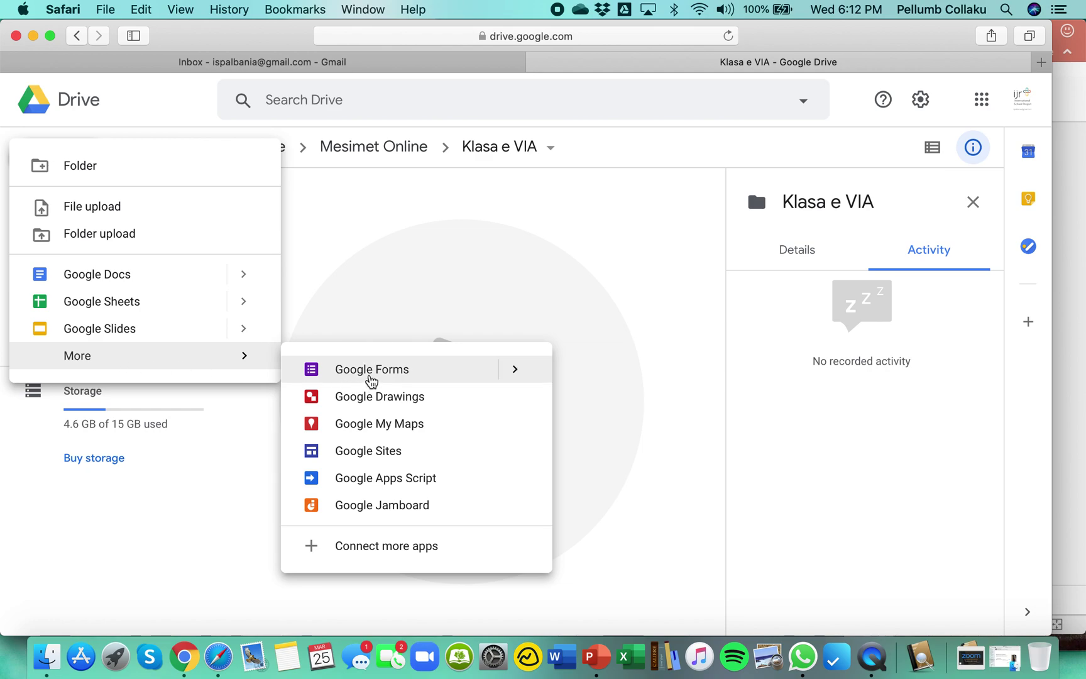
{"action": "left_click", "coordinate": [372, 374]}
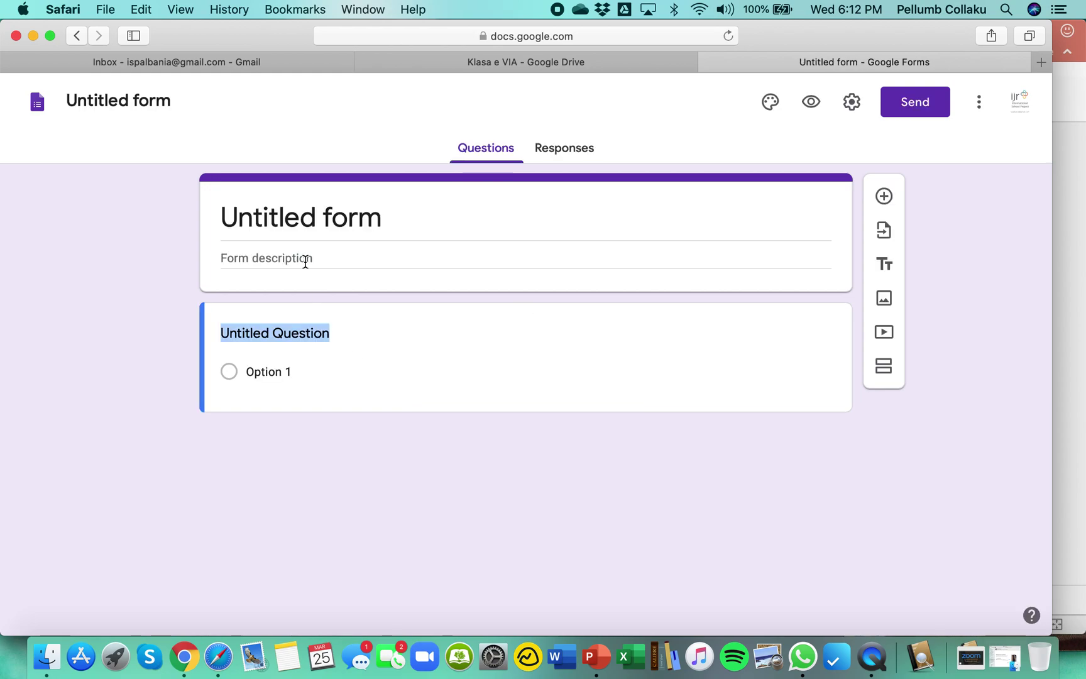
Title the form 'Testi i Tremujorit te Dyte'.
{"action": "left_click", "coordinate": [304, 232]}
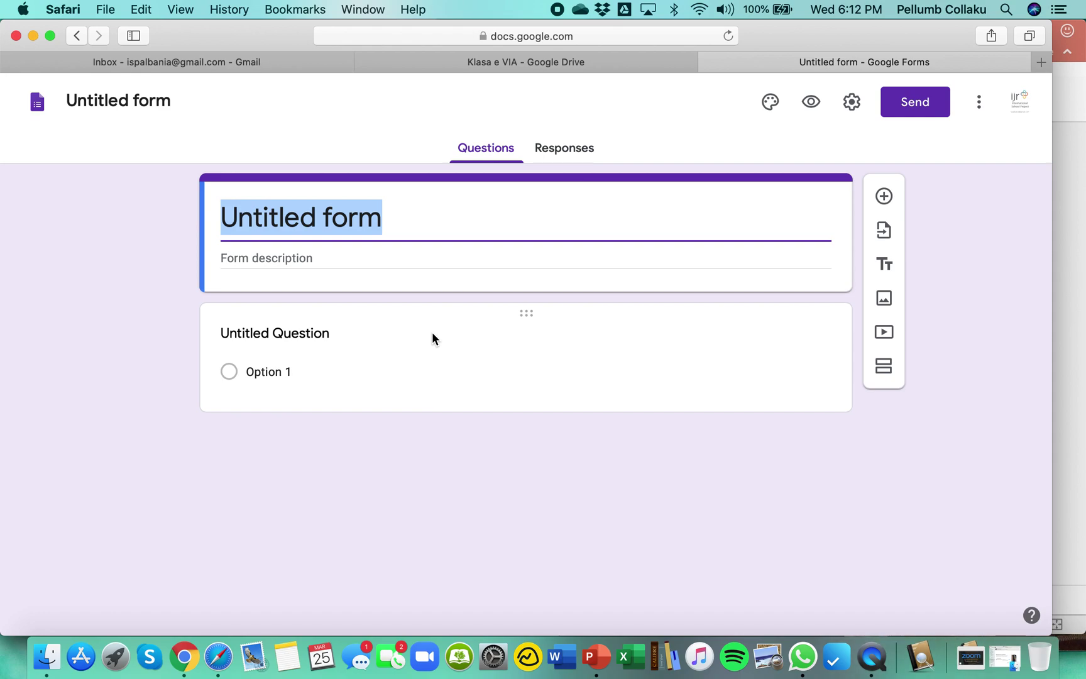
{"action": "type", "text": "Testi i Tremujorit t["}
{"action": "key", "text": "BackSpace"}
{"action": "type", "text": "e Dyte"}
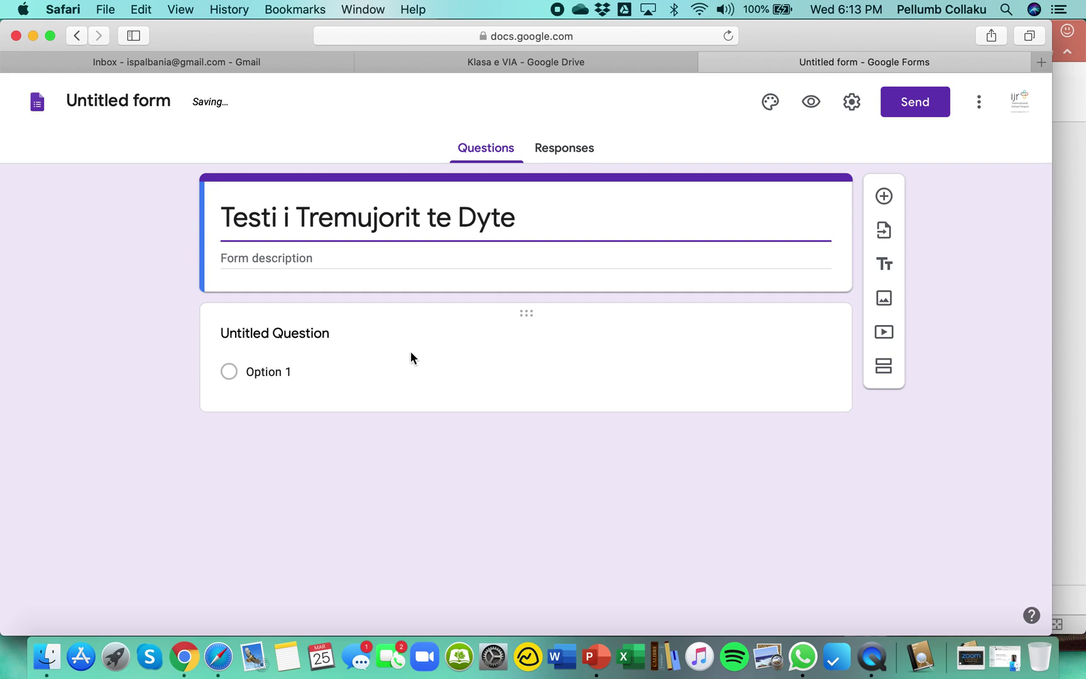
Write the description 'Lenda: Matematike' and a second 'Mesues:' line with the teacher's name.
{"action": "left_click", "coordinate": [294, 257]}
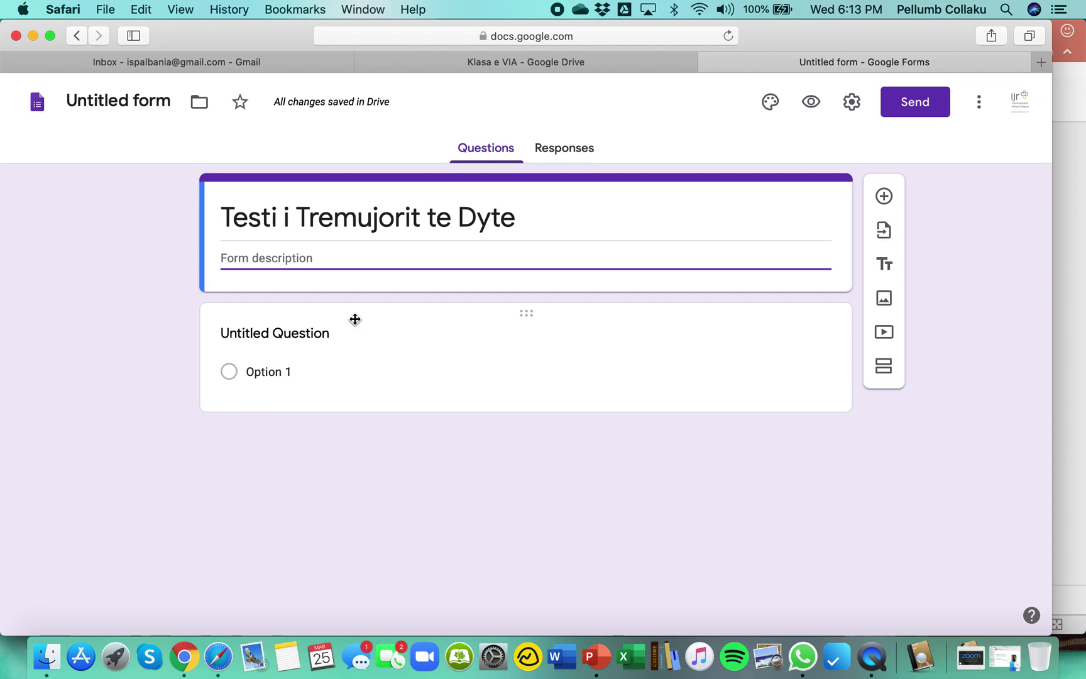
{"action": "type", "text": "Leda"}
{"action": "key", "text": "BackSpace"}
{"action": "key", "text": "BackSpace"}
{"action": "type", "text": "nda: "}
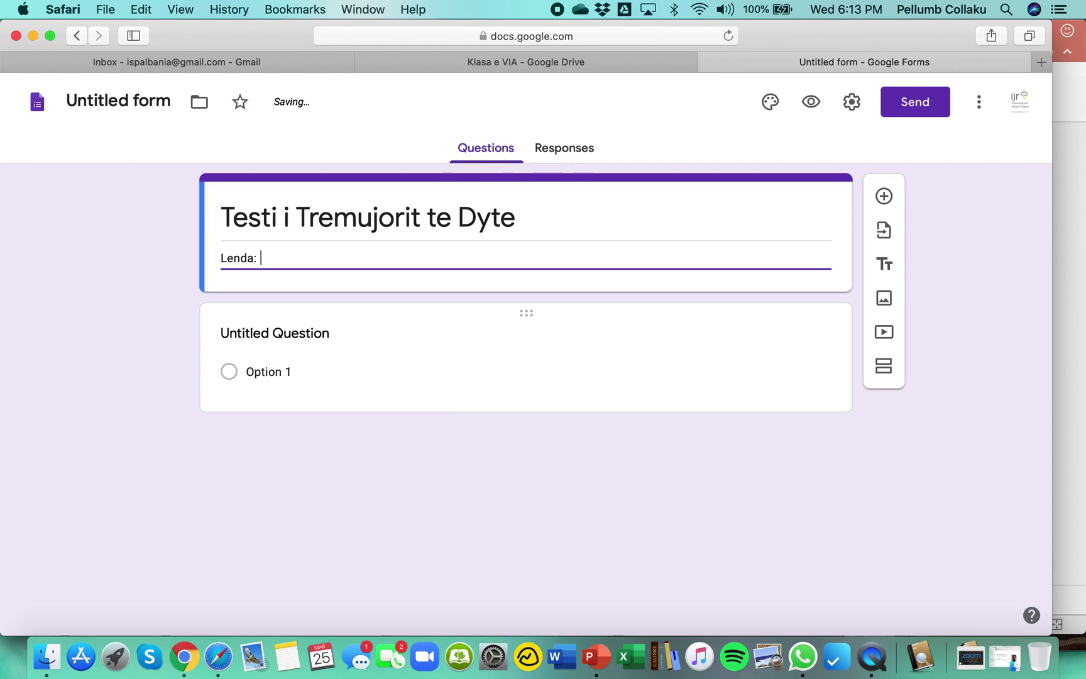
{"action": "type", "text": "Matemet"}
{"action": "key", "text": "BackSpace"}
{"action": "key", "text": "BackSpace"}
{"action": "key", "text": "BackSpace"}
{"action": "type", "text": "matike"}
{"action": "key", "text": "Return"}
{"action": "type", "text": "Mesuese"}
{"action": "key", "text": "BackSpace"}
{"action": "type", "text": ": Pellumb"}
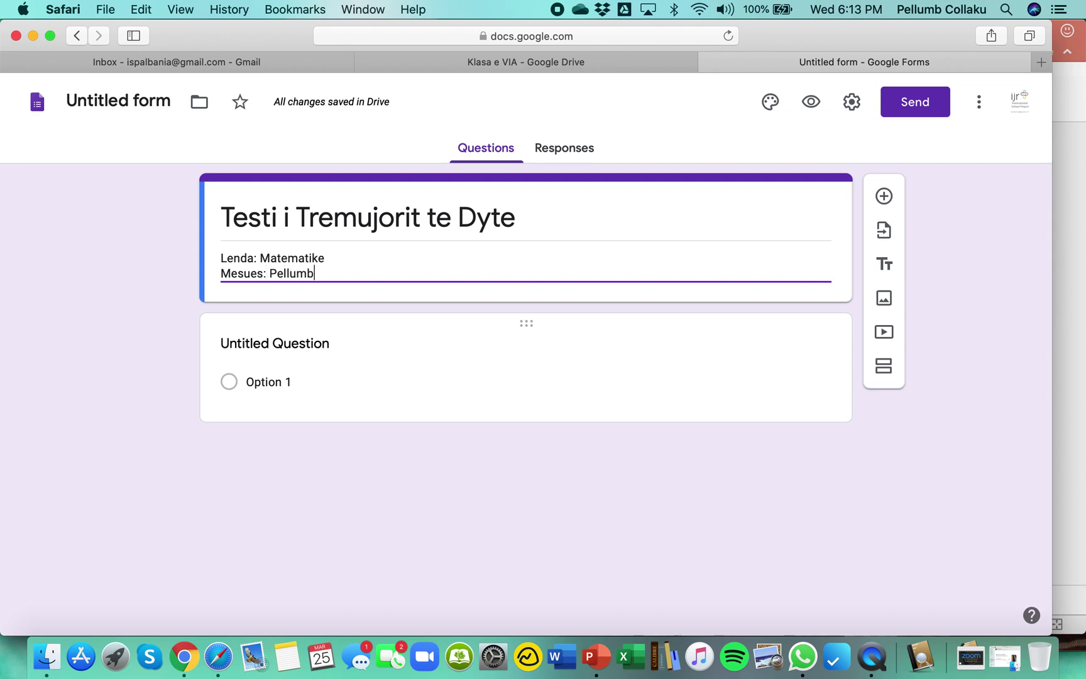
{"action": "type", "text": " Collaku"}
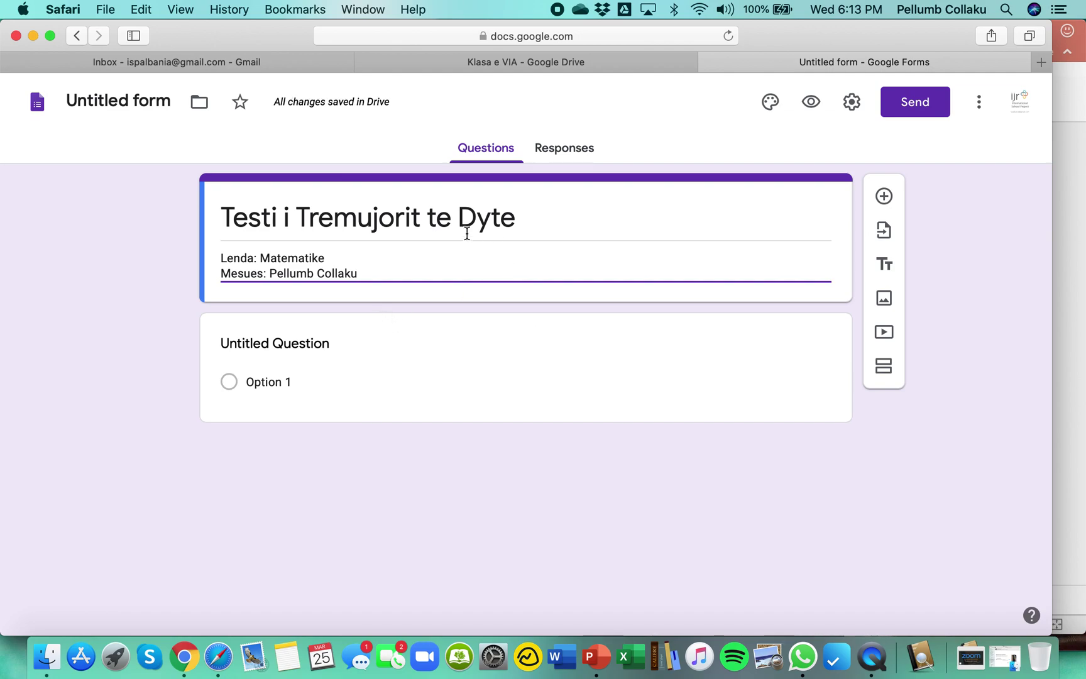
Turn the first question into a required short-answer question titled 'Emri Mbiemri'.
{"action": "left_click", "coordinate": [445, 326]}
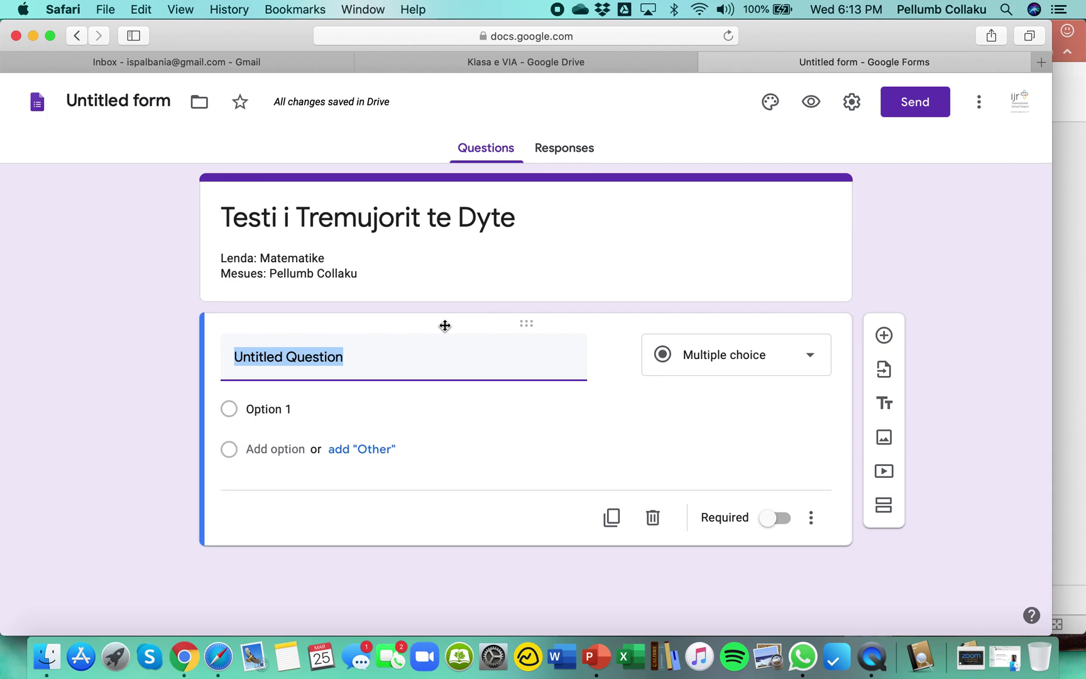
{"action": "type", "text": "E"}
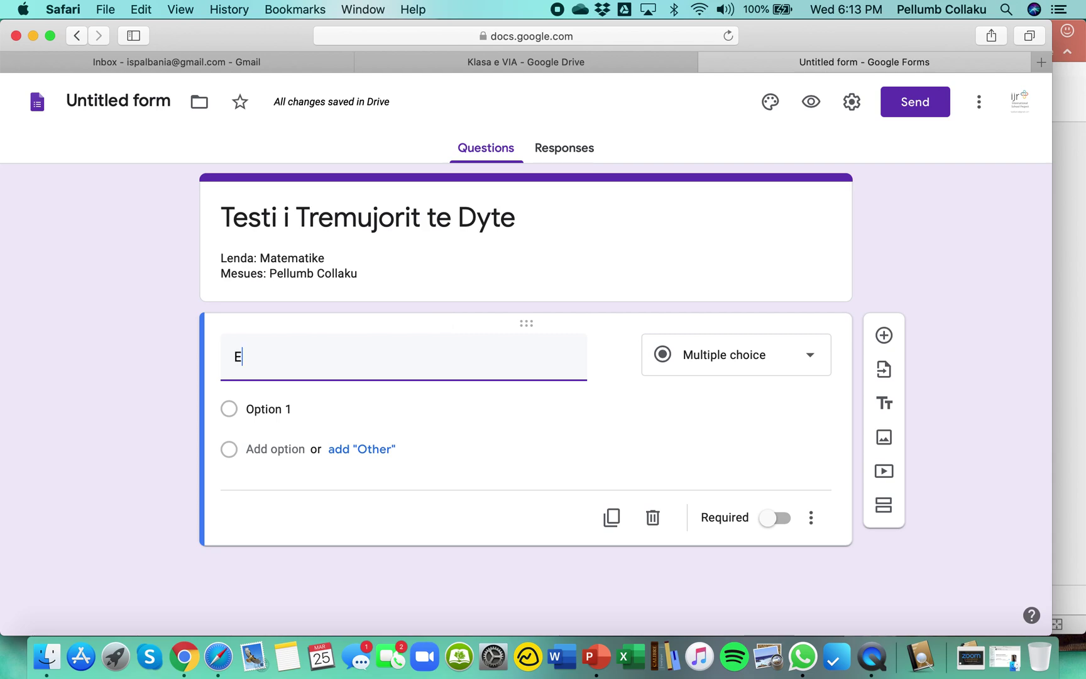
{"action": "type", "text": "mri Mbiemri"}
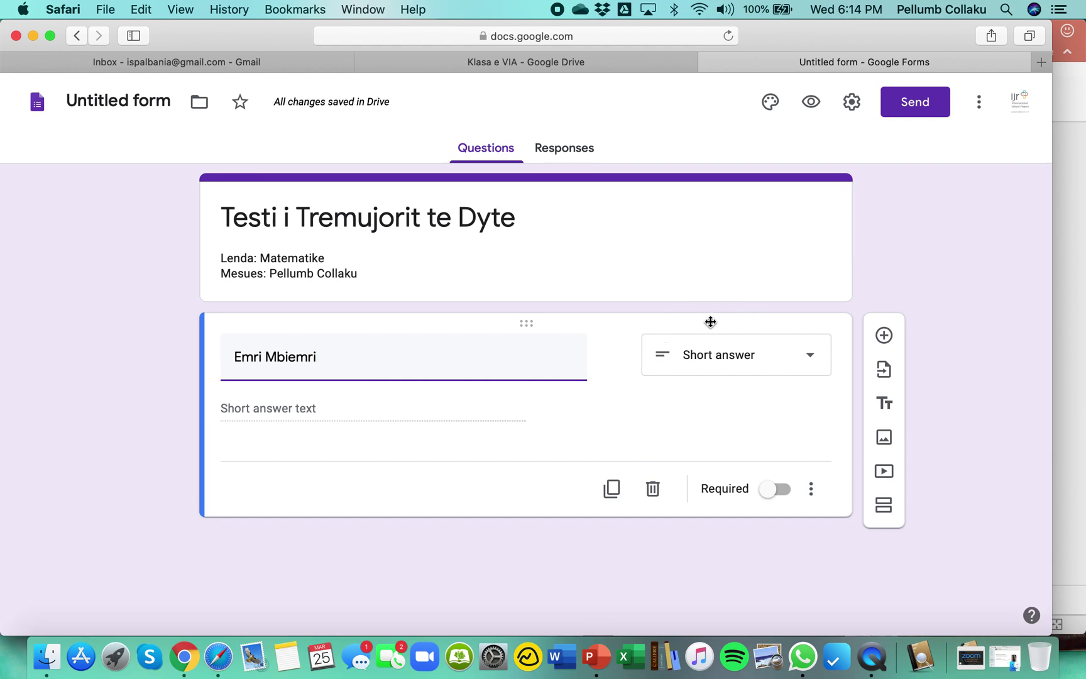
{"action": "left_click", "coordinate": [811, 363]}
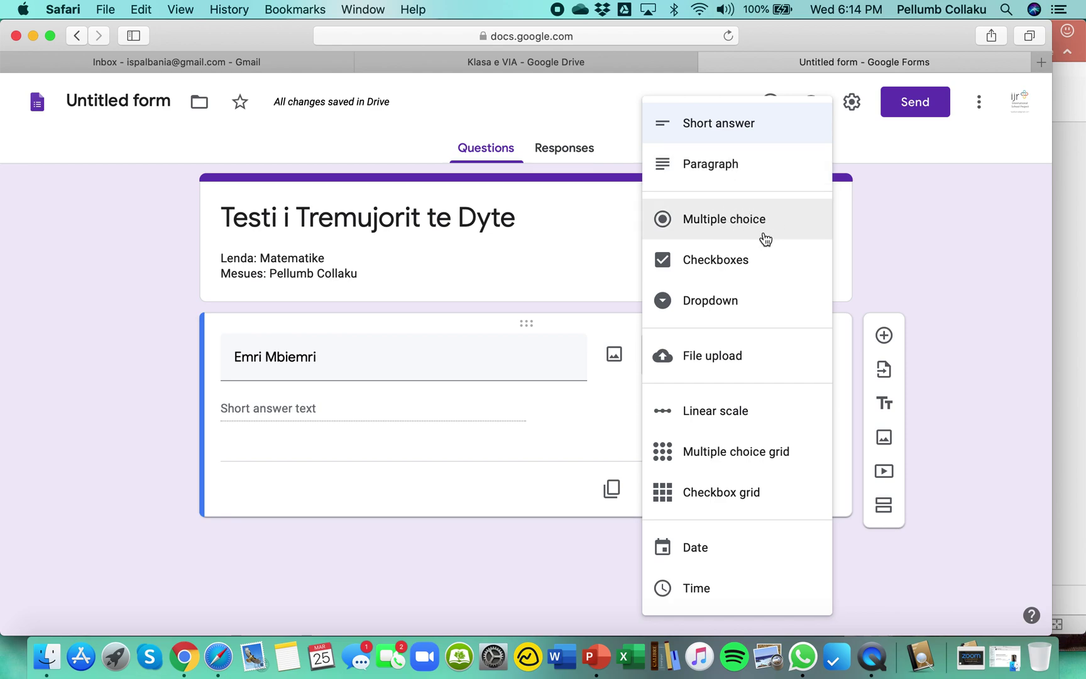
{"action": "left_click", "coordinate": [721, 133]}
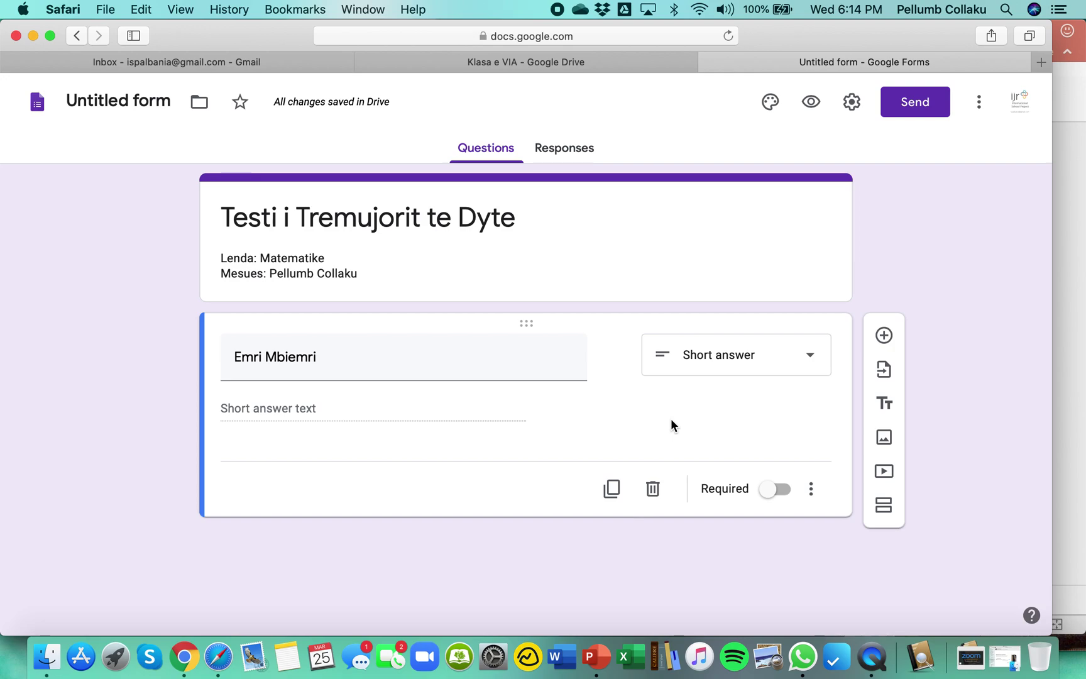
{"action": "left_click", "coordinate": [769, 497]}
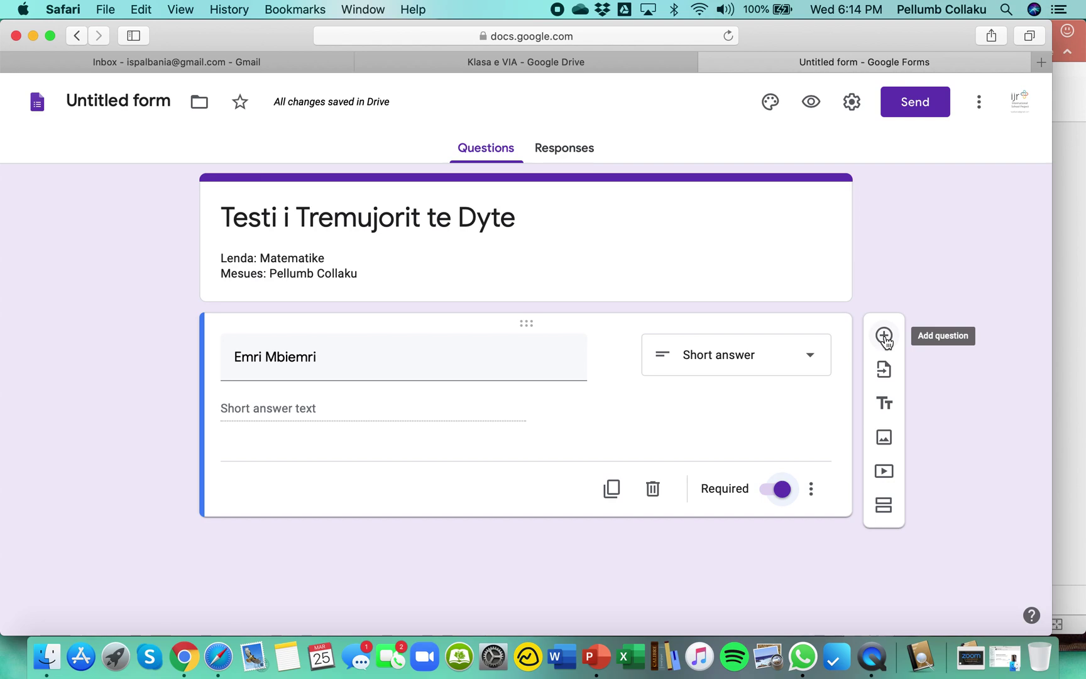
Add a multiple-choice perimeter question for a 3 4 5 right triangle with options 13, 12, 15, then duplicate it.
{"action": "left_click", "coordinate": [885, 337]}
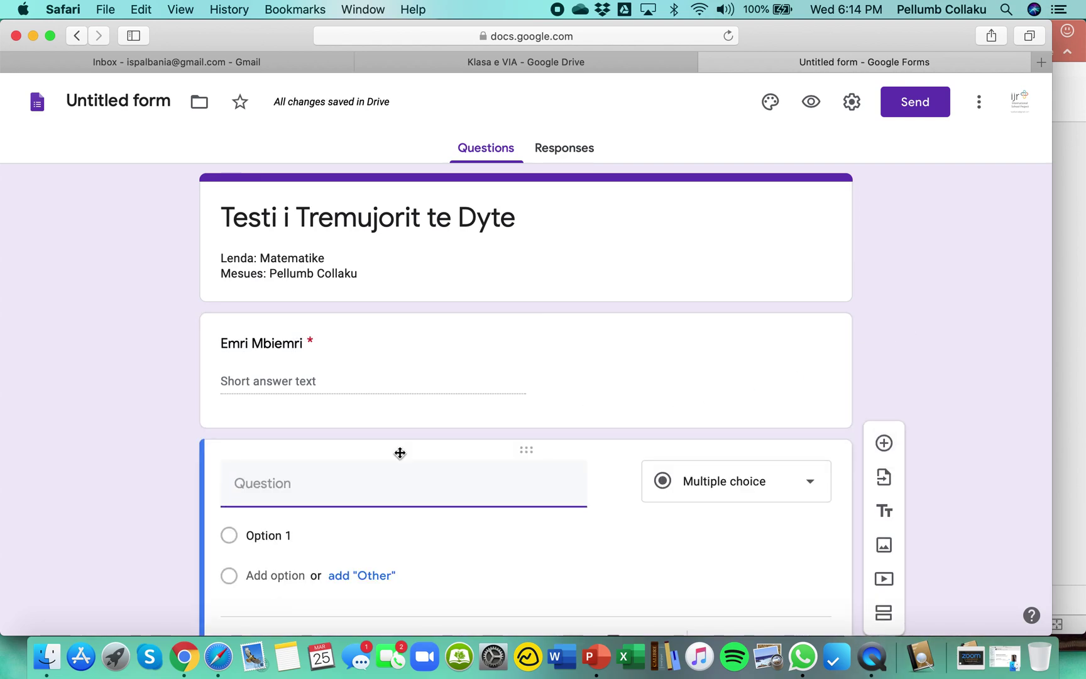
{"action": "type", "text": "Sa eshte perime"}
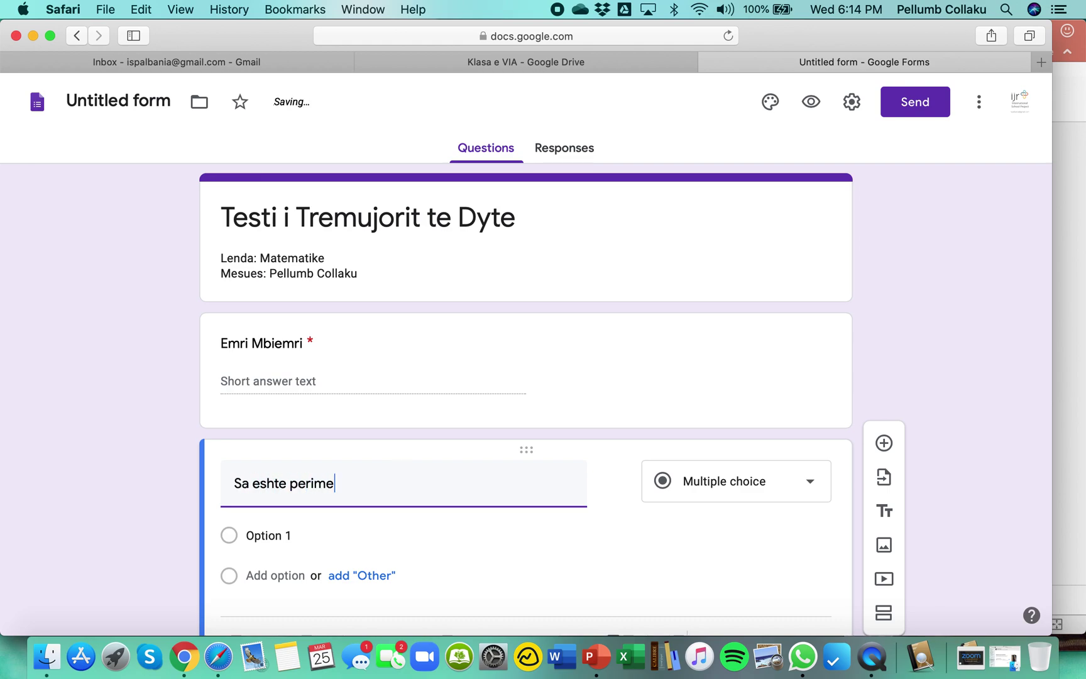
{"action": "type", "text": "tri i nje tre"}
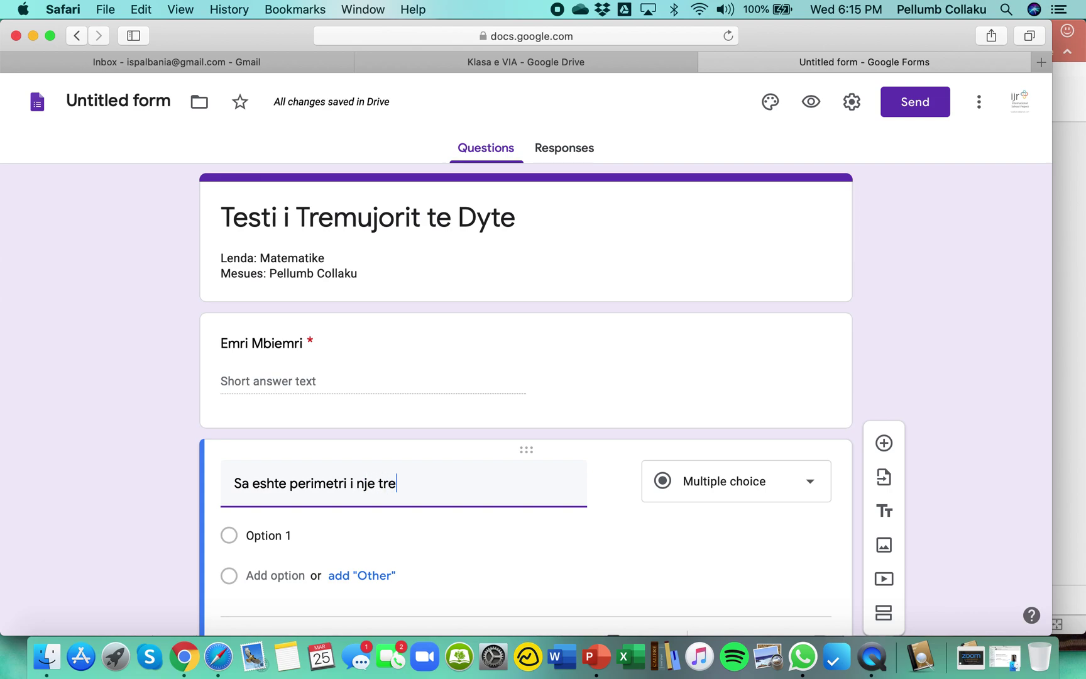
{"action": "type", "text": "kendeshi kendrejte"}
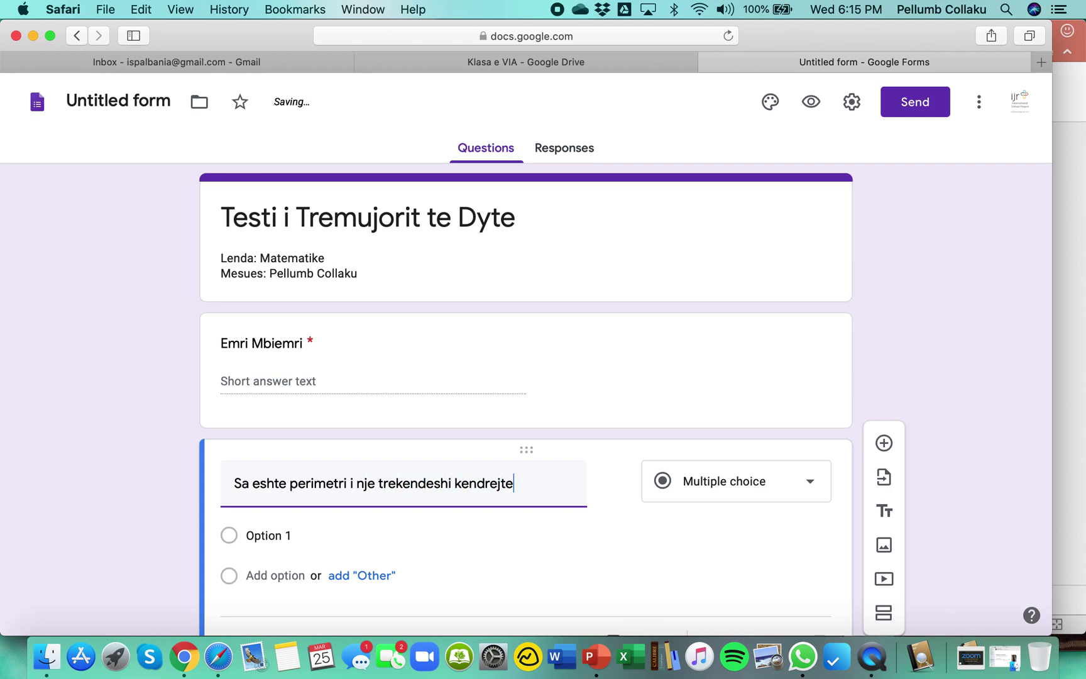
{"action": "type", "text": " me brinje"}
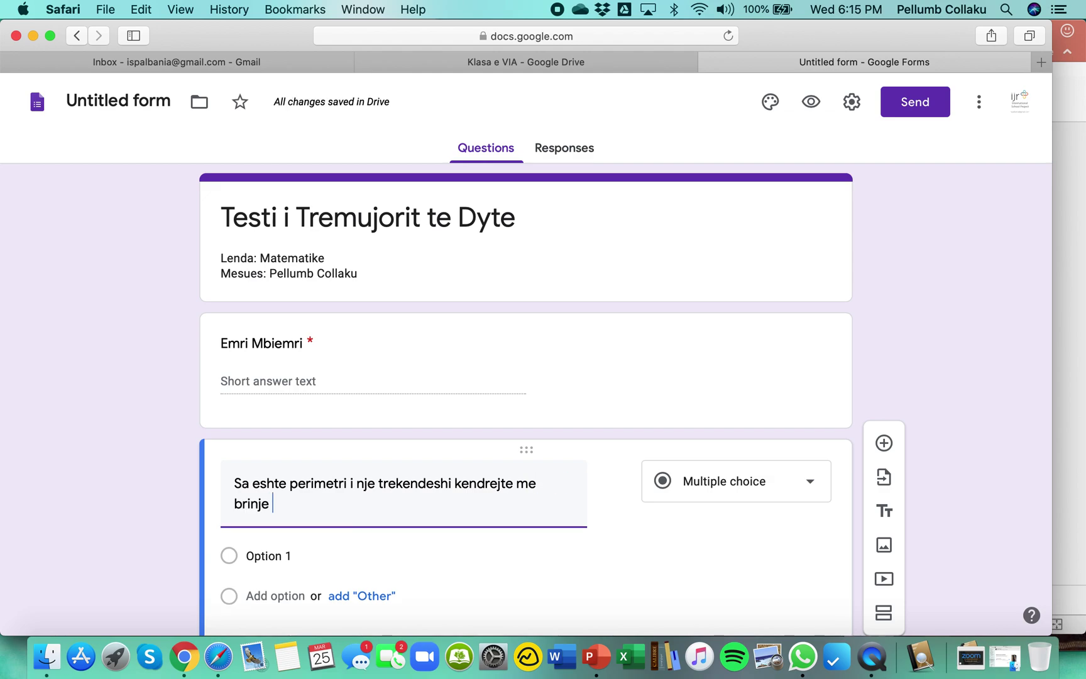
{"action": "type", "text": " 3 4 "}
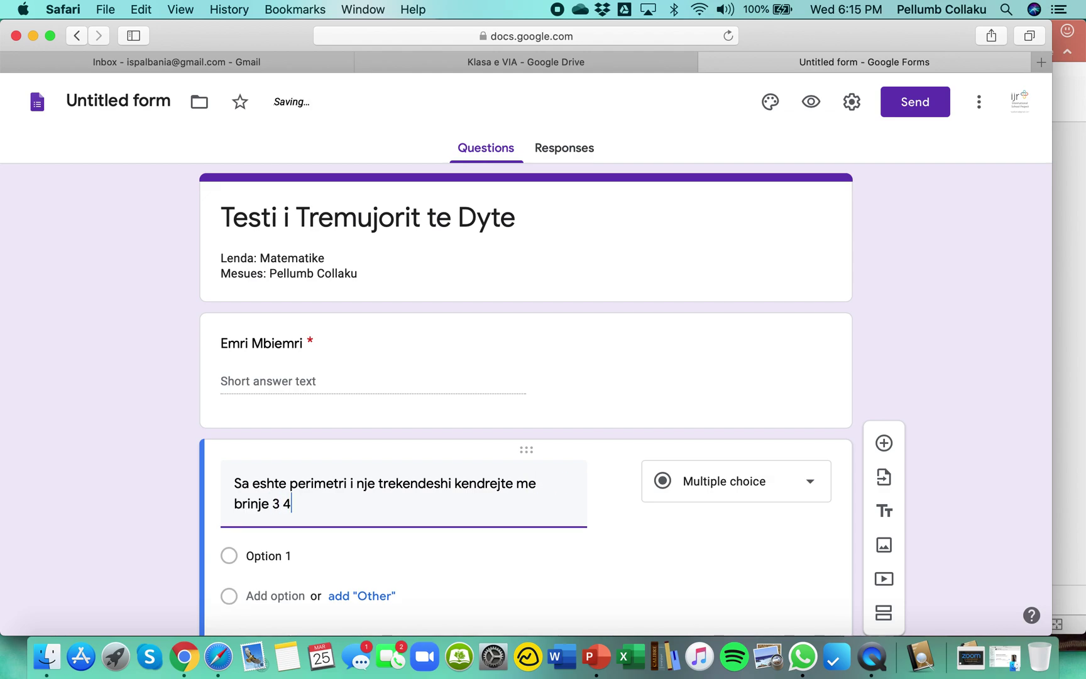
{"action": "type", "text": "5"}
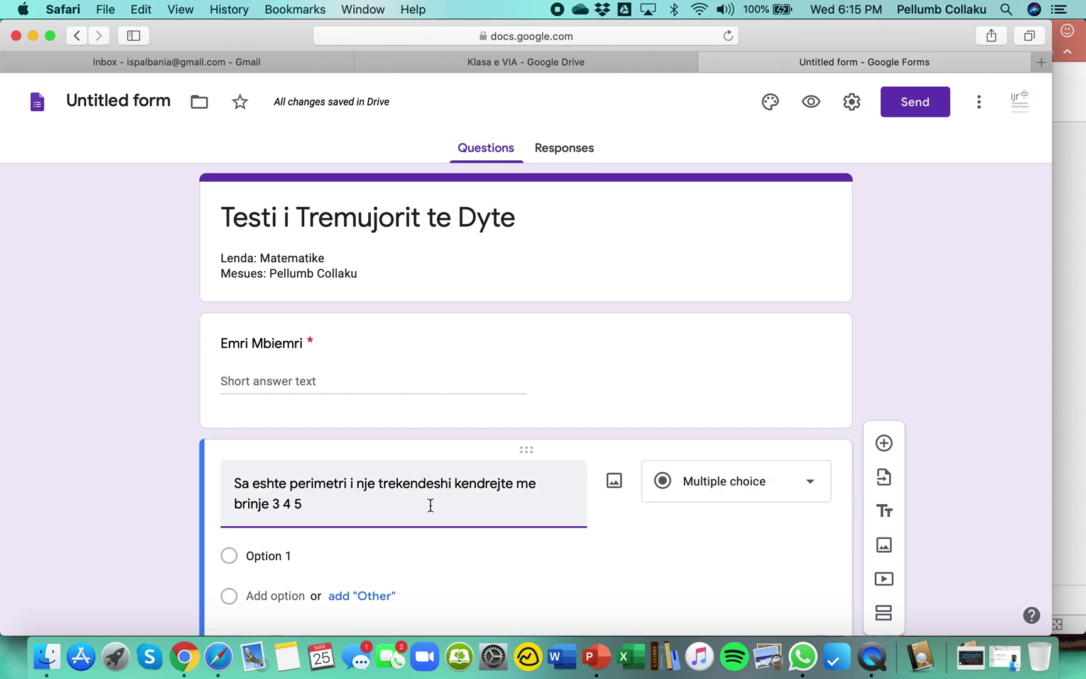
{"action": "left_click", "coordinate": [394, 556]}
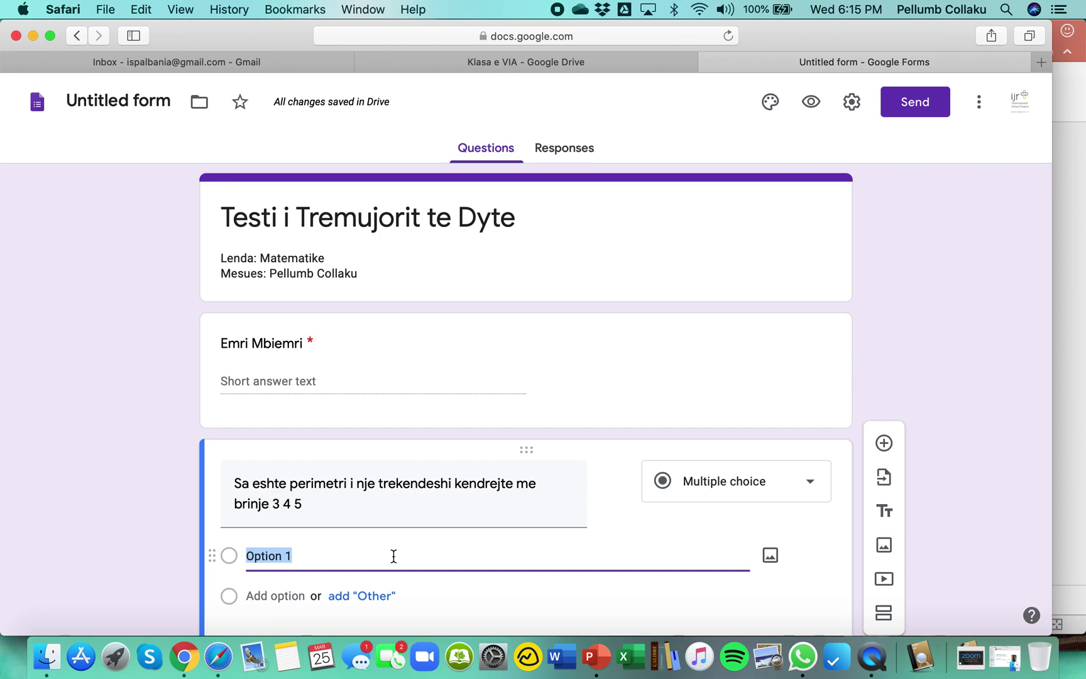
{"action": "type", "text": "13"}
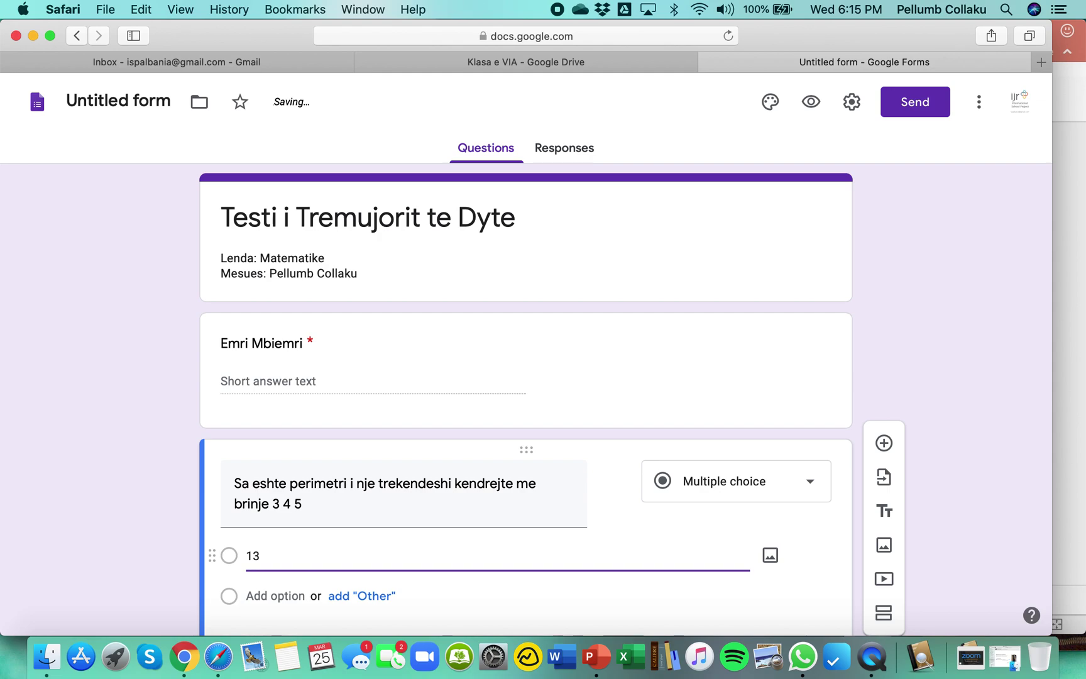
{"action": "key", "text": "Return"}
{"action": "type", "text": "12"}
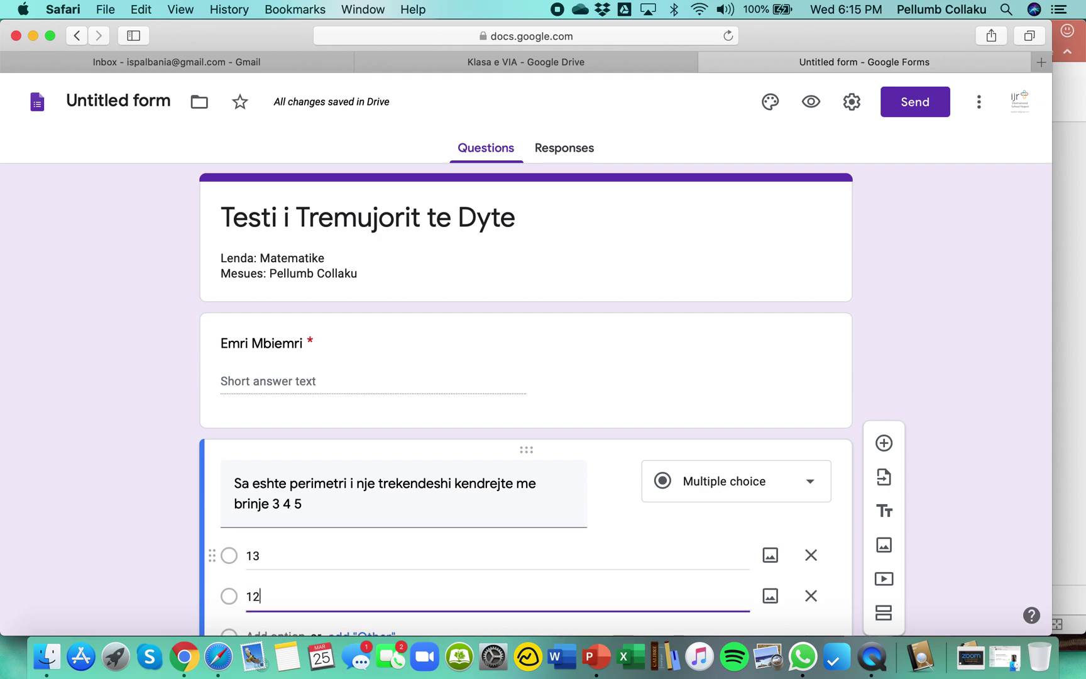
{"action": "key", "text": "Return"}
{"action": "type", "text": "15"}
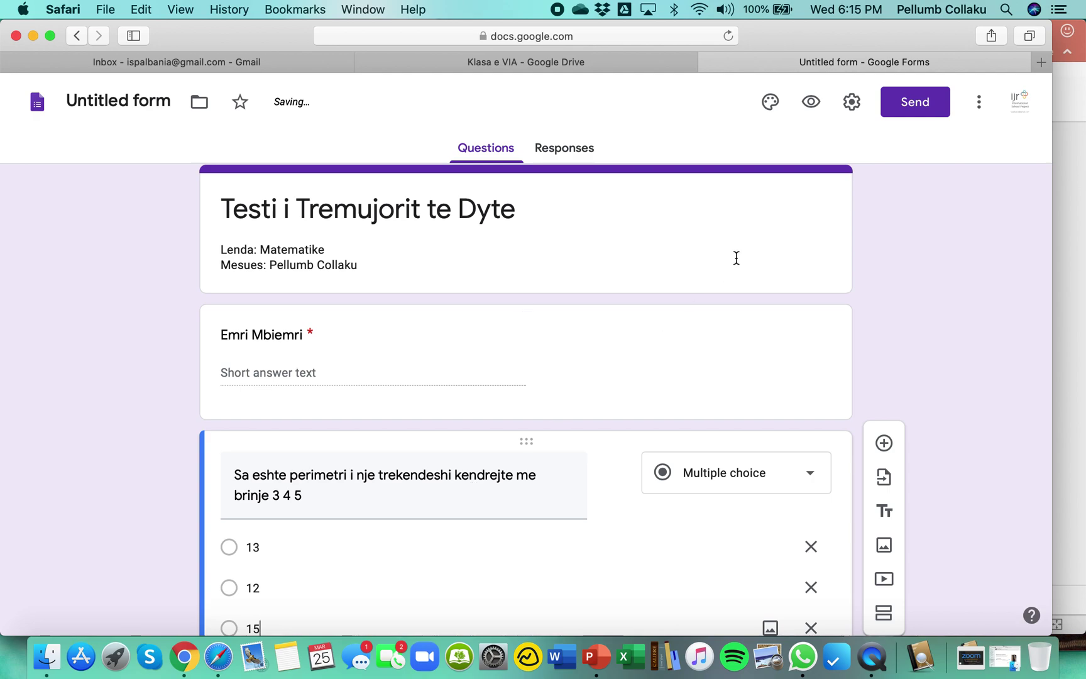
{"action": "scroll", "coordinate": [688, 332], "scroll_direction": "down", "scroll_amount": 5}
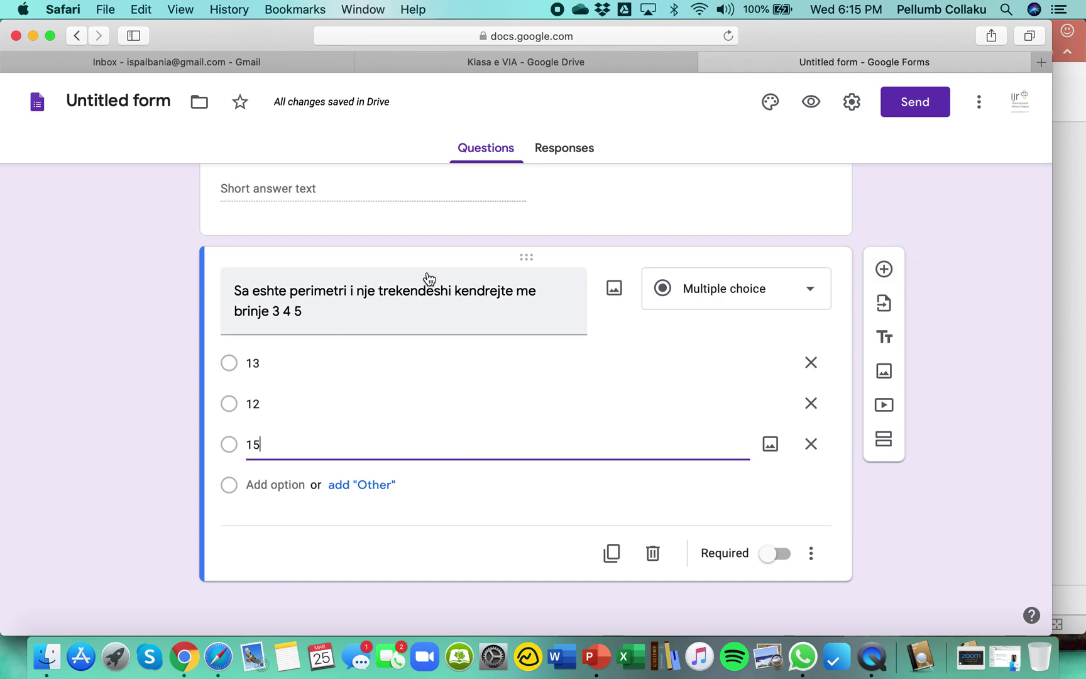
{"action": "left_click", "coordinate": [613, 556]}
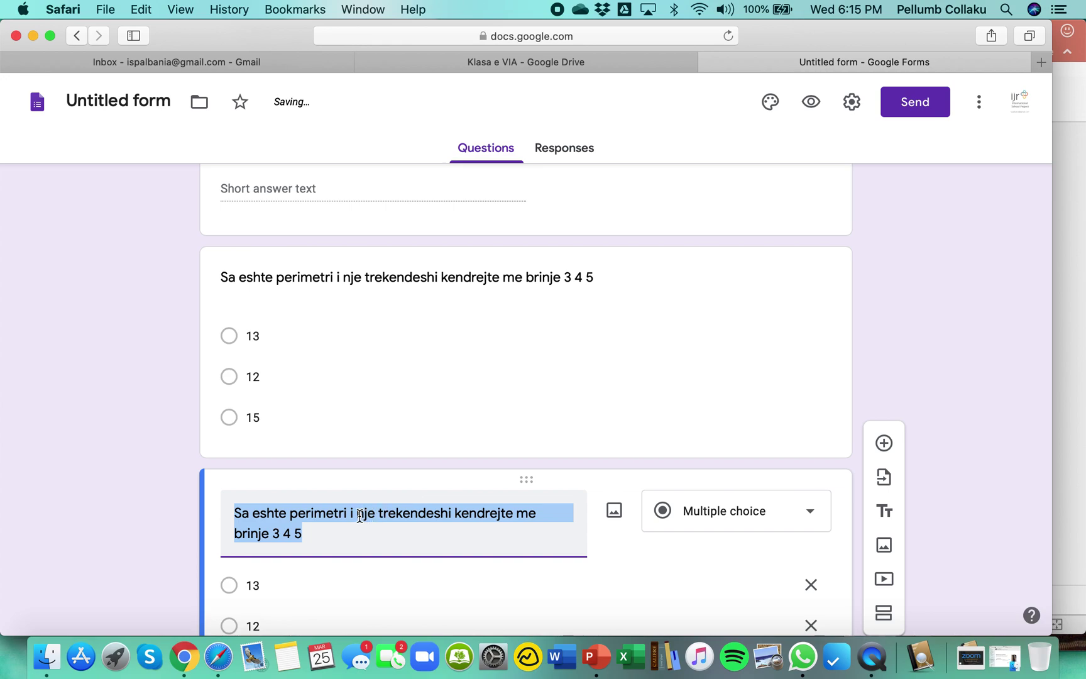
In the duplicated question, replace 'perimetri' with 'Siperfaqja'.
{"action": "double_click", "coordinate": [331, 513]}
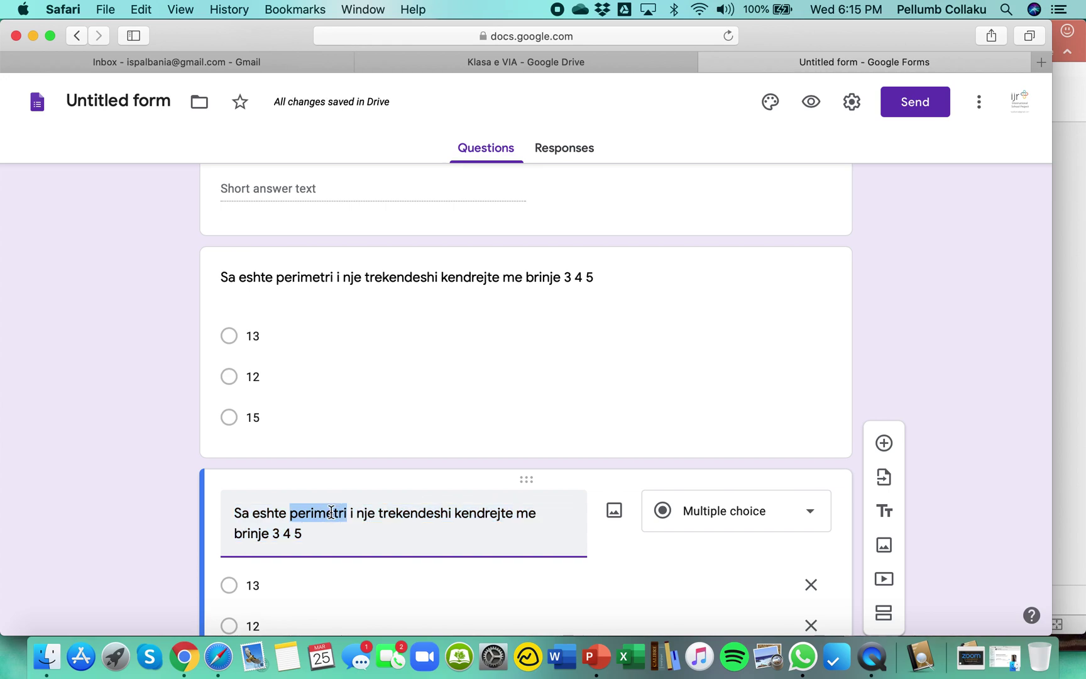
{"action": "type", "text": "Siperp"}
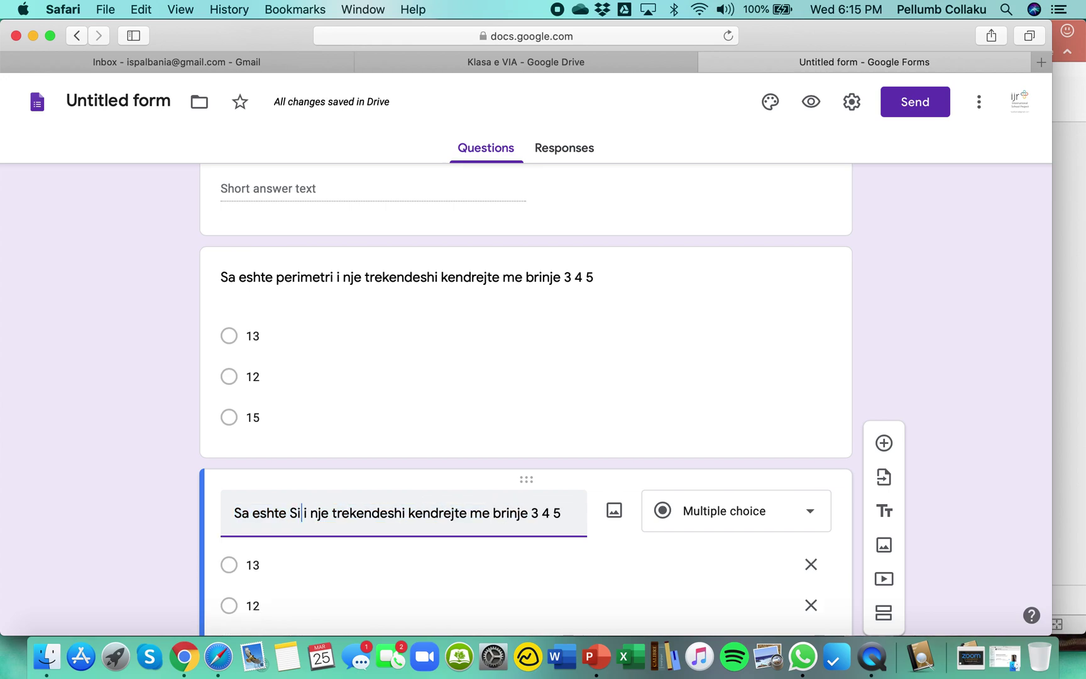
{"action": "key", "text": "BackSpace"}
{"action": "type", "text": "faqja"}
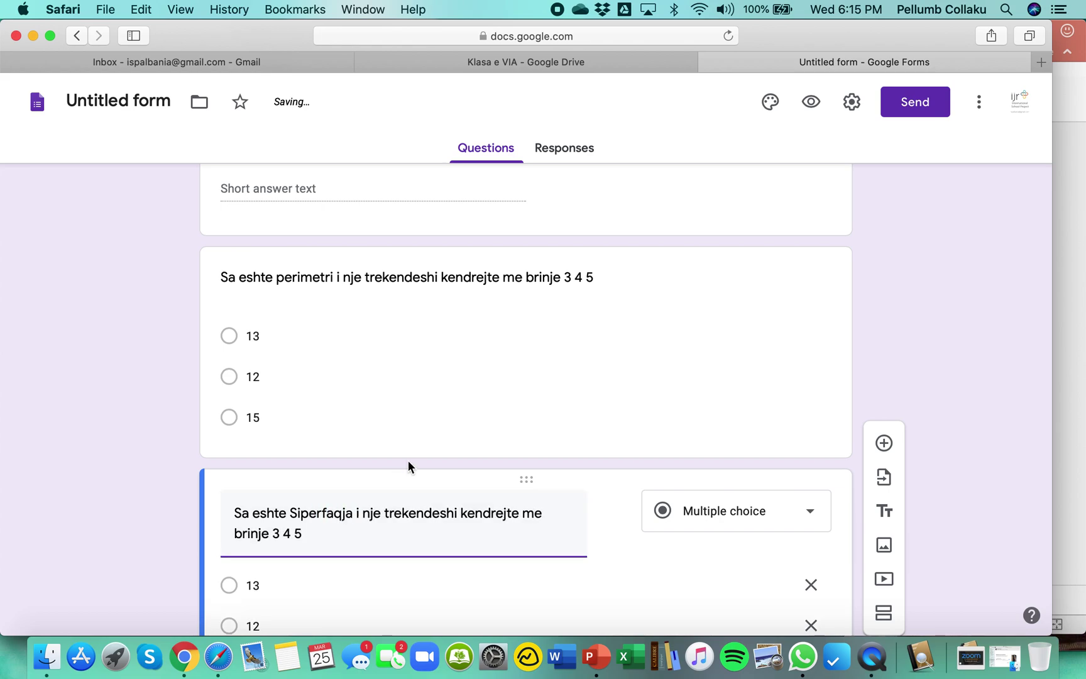
Change the copy's answer options to 5, 7 and 6.
{"action": "scroll", "coordinate": [408, 463], "scroll_direction": "down", "scroll_amount": 5}
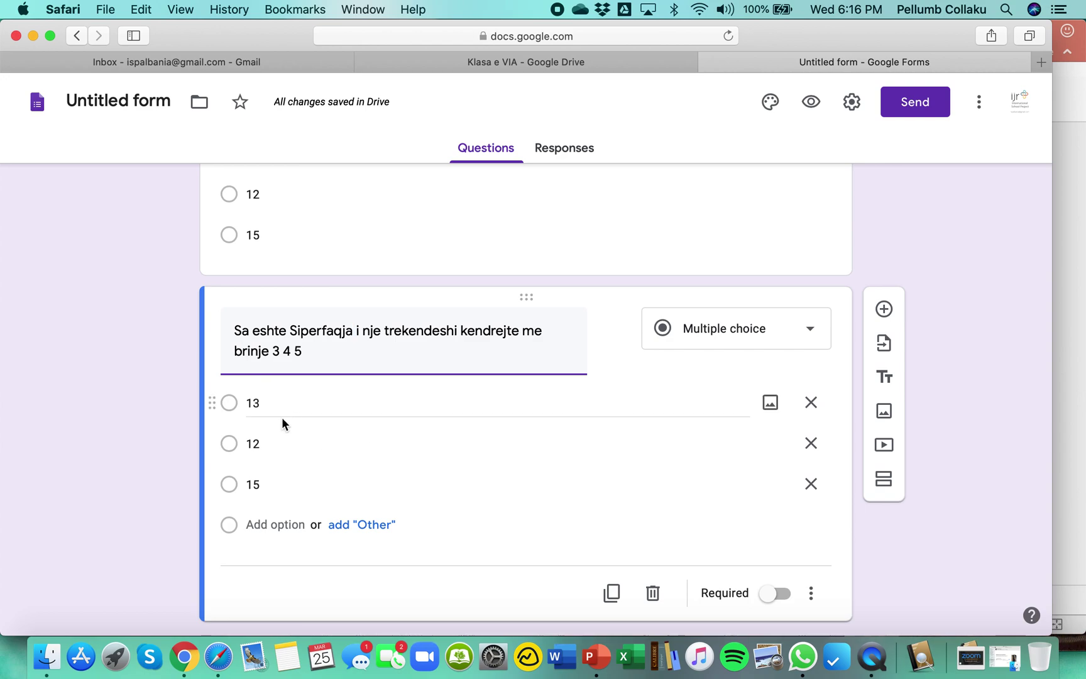
{"action": "left_click", "coordinate": [266, 404]}
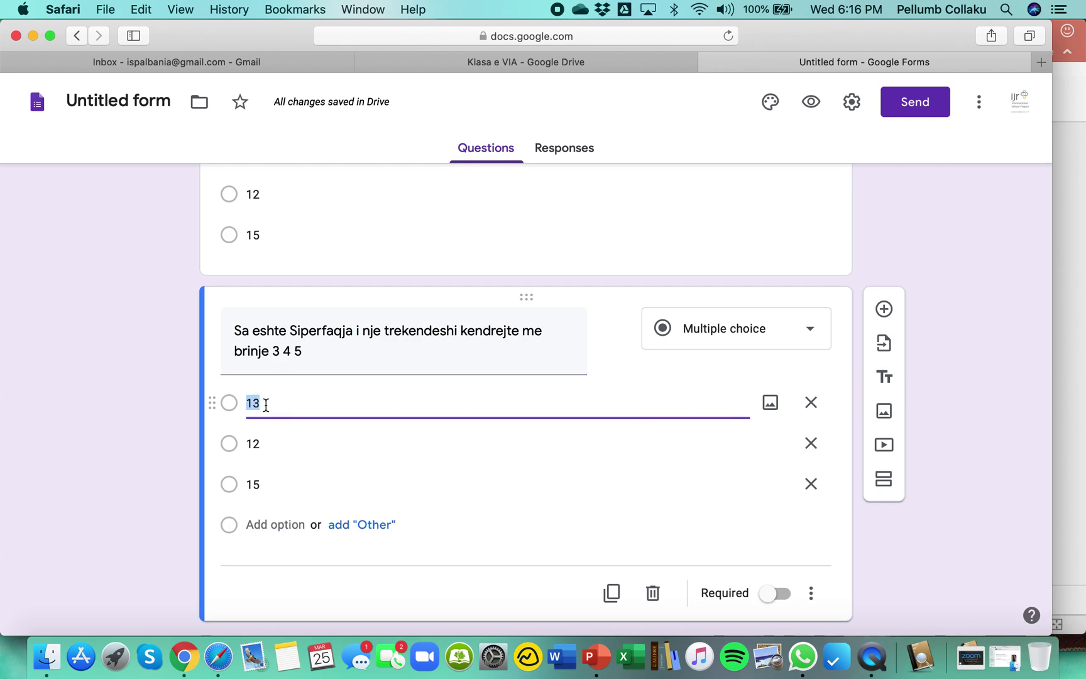
{"action": "type", "text": "5"}
{"action": "left_click", "coordinate": [269, 439]}
{"action": "type", "text": "7"}
{"action": "left_click", "coordinate": [277, 479]}
{"action": "type", "text": "6"}
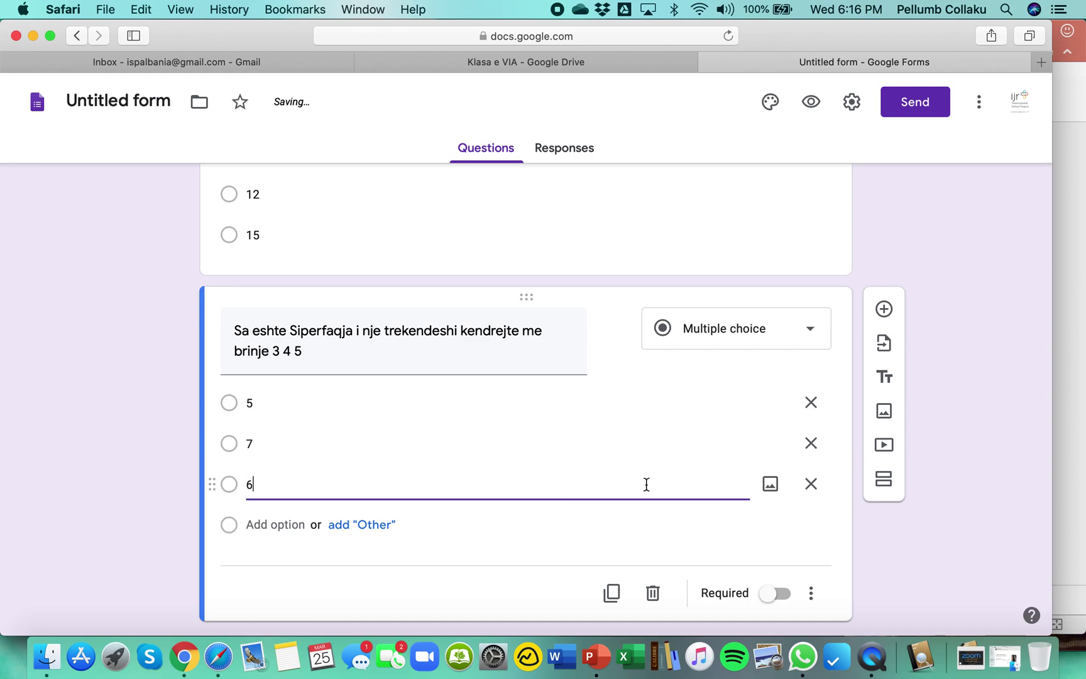
{"action": "scroll", "coordinate": [647, 484], "scroll_direction": "down", "scroll_amount": 1}
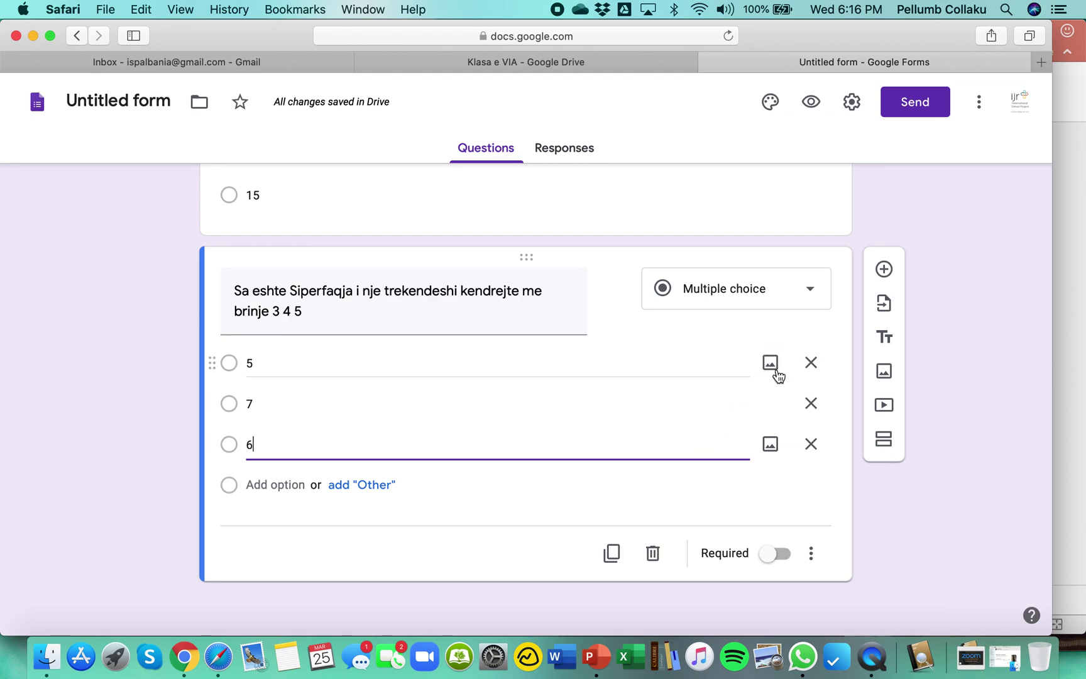
Add a paragraph-answer question reading 'Shkruaj teoremen e pitagores me fjale:'.
{"action": "left_click", "coordinate": [884, 271]}
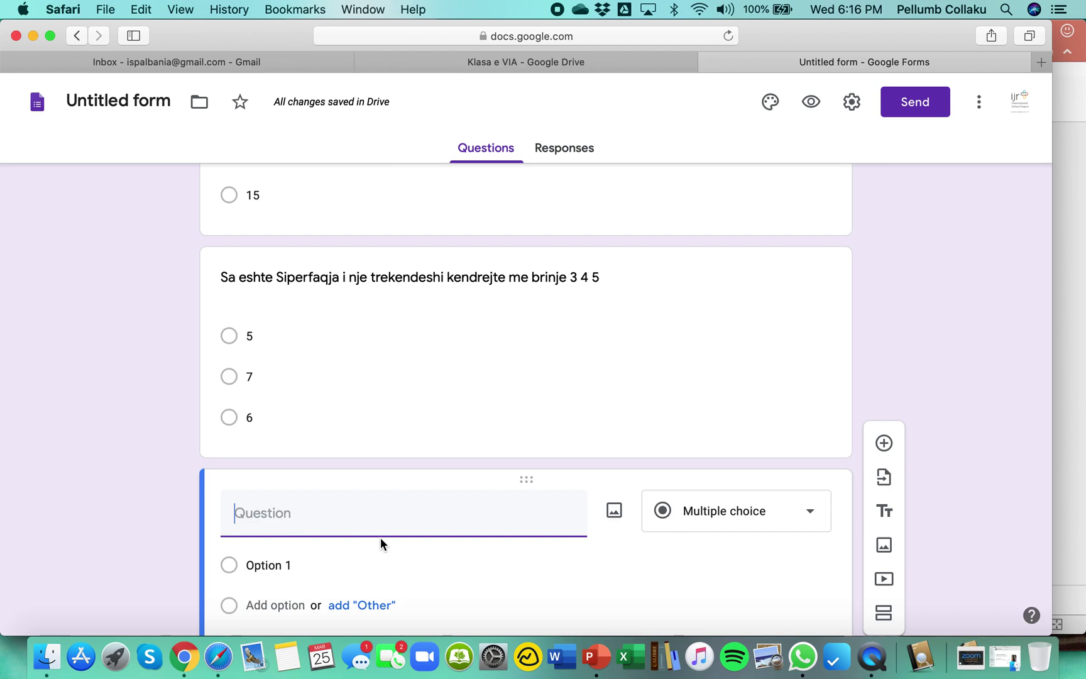
{"action": "type", "text": "Thuaj"}
{"action": "key", "text": "BackSpace"}
{"action": "key", "text": "BackSpace"}
{"action": "key", "text": "BackSpace"}
{"action": "key", "text": "BackSpace"}
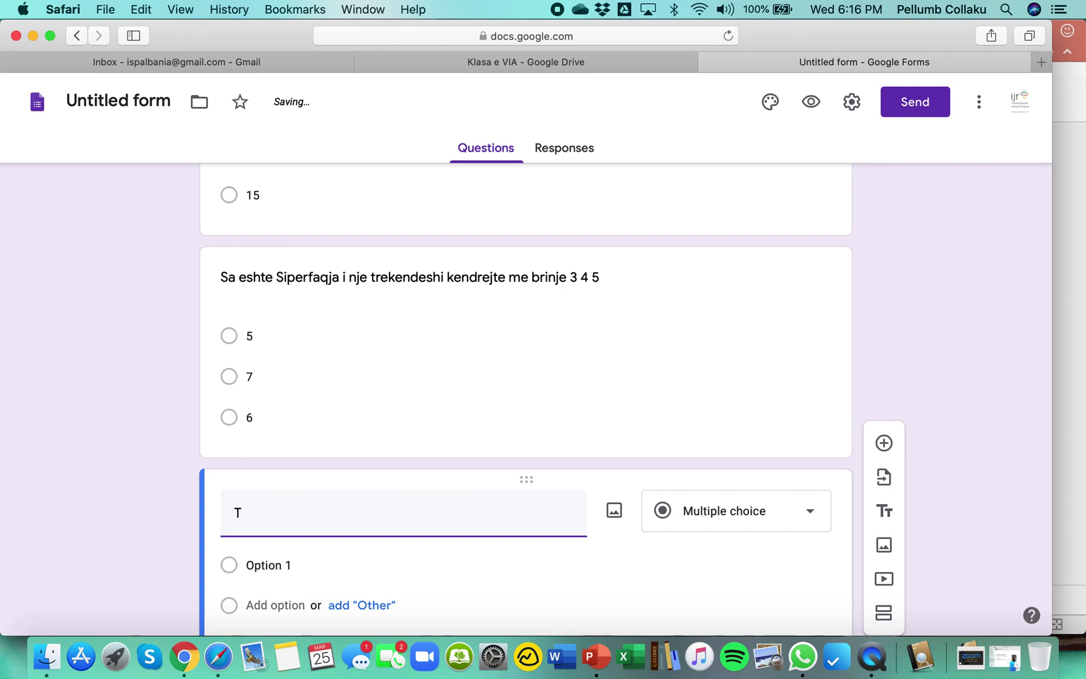
{"action": "key", "text": "BackSpace"}
{"action": "type", "text": "Shkruaj "}
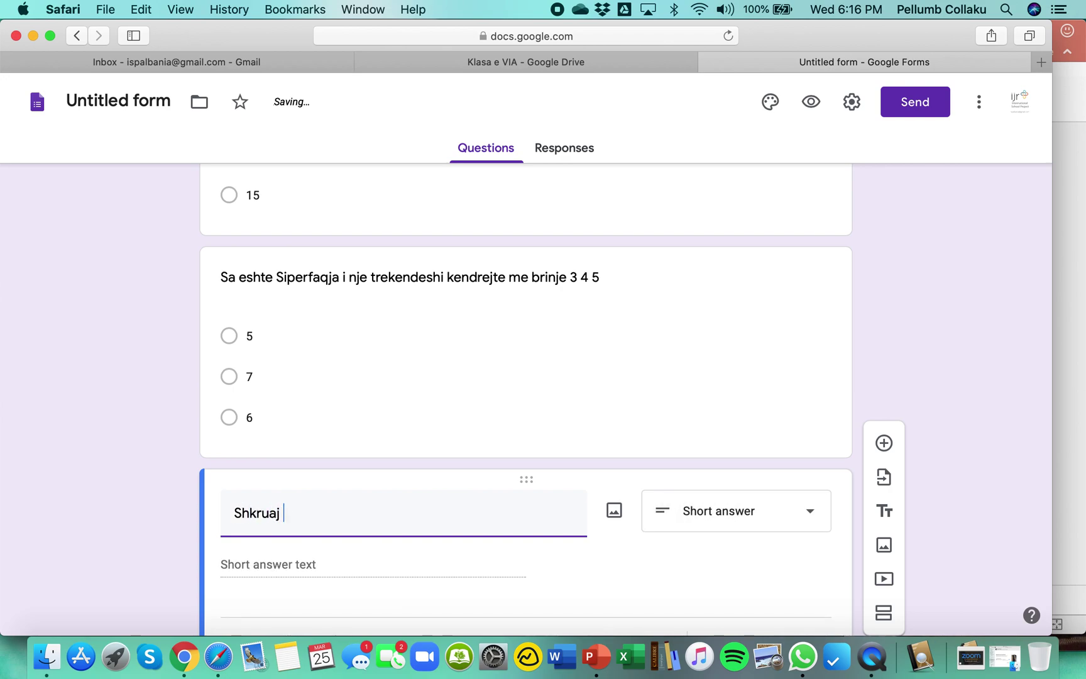
{"action": "type", "text": "teoremen e pitagores me vjal"}
{"action": "key", "text": "BackSpace"}
{"action": "key", "text": "BackSpace"}
{"action": "key", "text": "BackSpace"}
{"action": "type", "text": "f"}
{"action": "key", "text": "BackSpace"}
{"action": "key", "text": "BackSpace"}
{"action": "type", "text": "fjale:"}
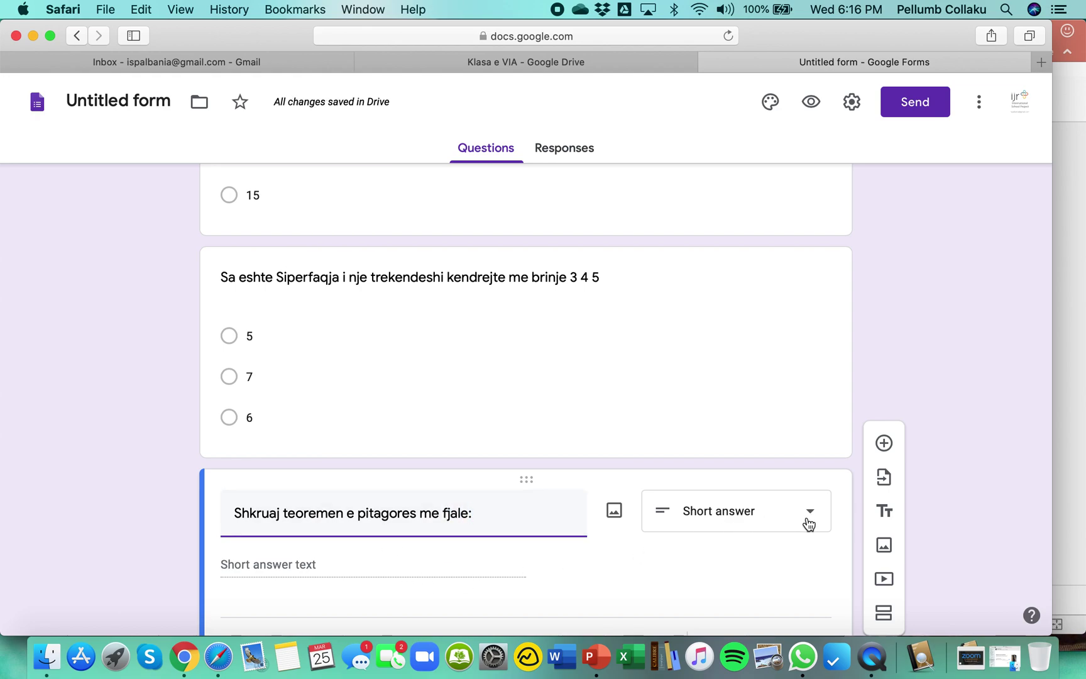
{"action": "left_click", "coordinate": [809, 525]}
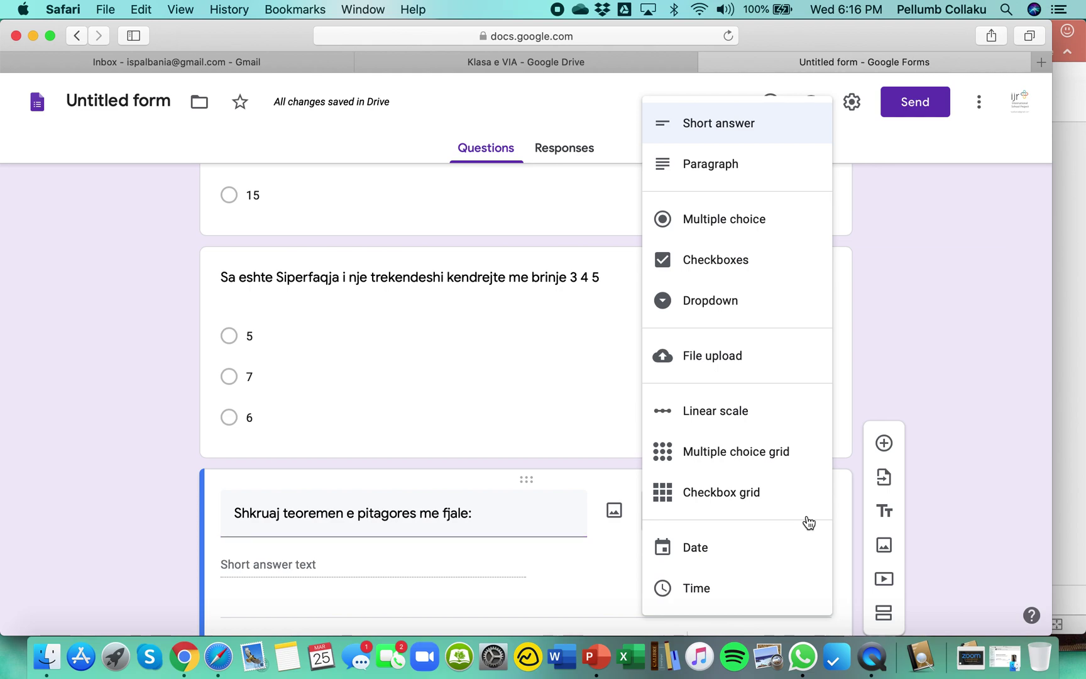
{"action": "left_click", "coordinate": [715, 175]}
{"action": "scroll", "coordinate": [671, 334], "scroll_direction": "down", "scroll_amount": 3}
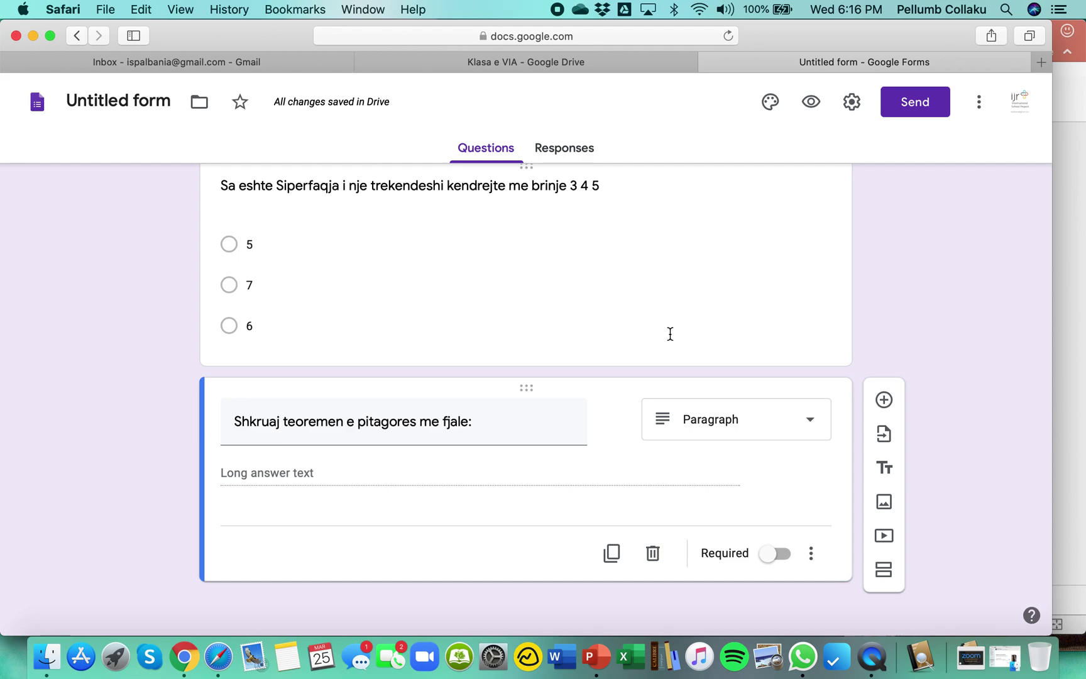
{"action": "scroll", "coordinate": [670, 334], "scroll_direction": "up", "scroll_amount": 10}
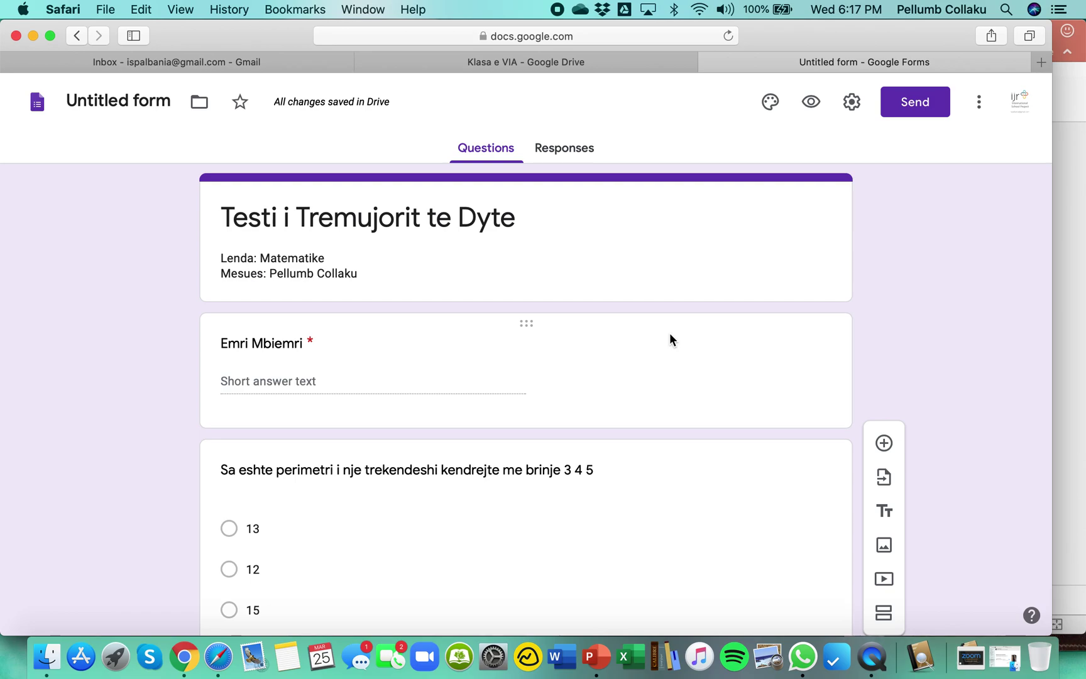
{"action": "scroll", "coordinate": [669, 332], "scroll_direction": "down", "scroll_amount": 10}
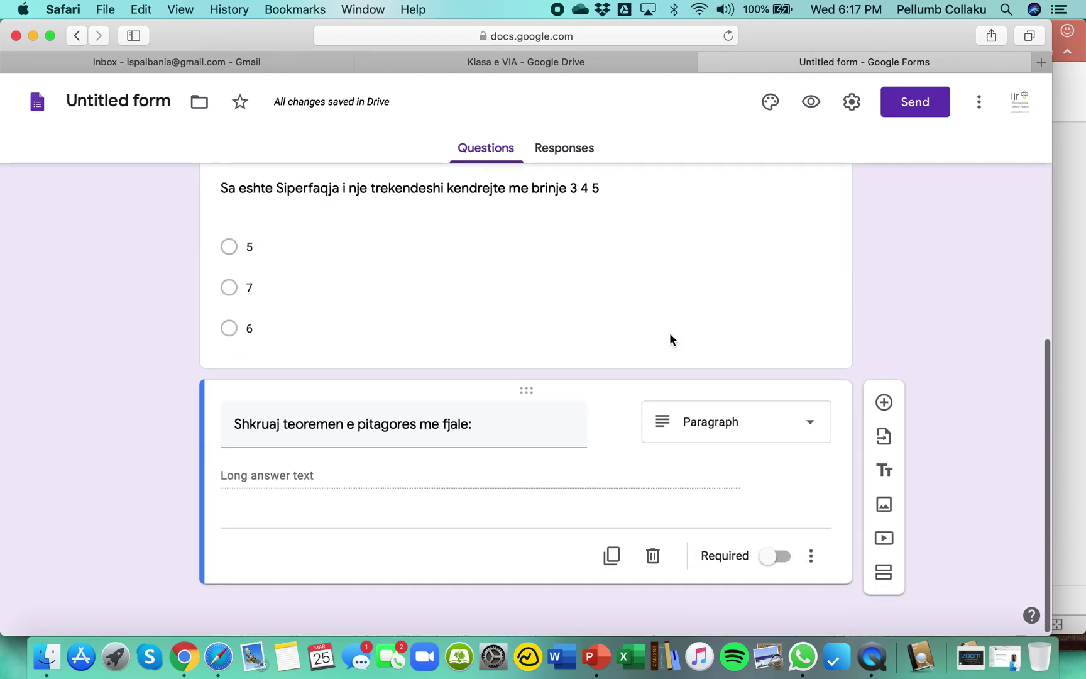
{"action": "scroll", "coordinate": [669, 333], "scroll_direction": "up", "scroll_amount": 5}
{"action": "scroll", "coordinate": [671, 333], "scroll_direction": "up", "scroll_amount": 4}
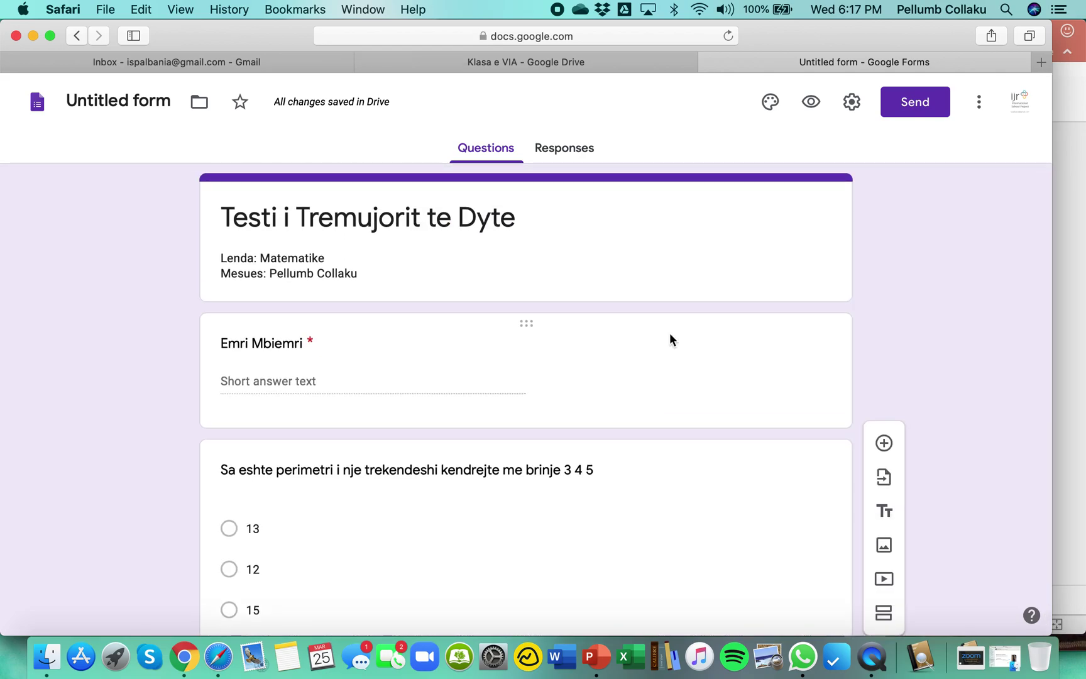
{"action": "scroll", "coordinate": [670, 335], "scroll_direction": "down", "scroll_amount": 6}
{"action": "scroll", "coordinate": [669, 334], "scroll_direction": "down", "scroll_amount": 2}
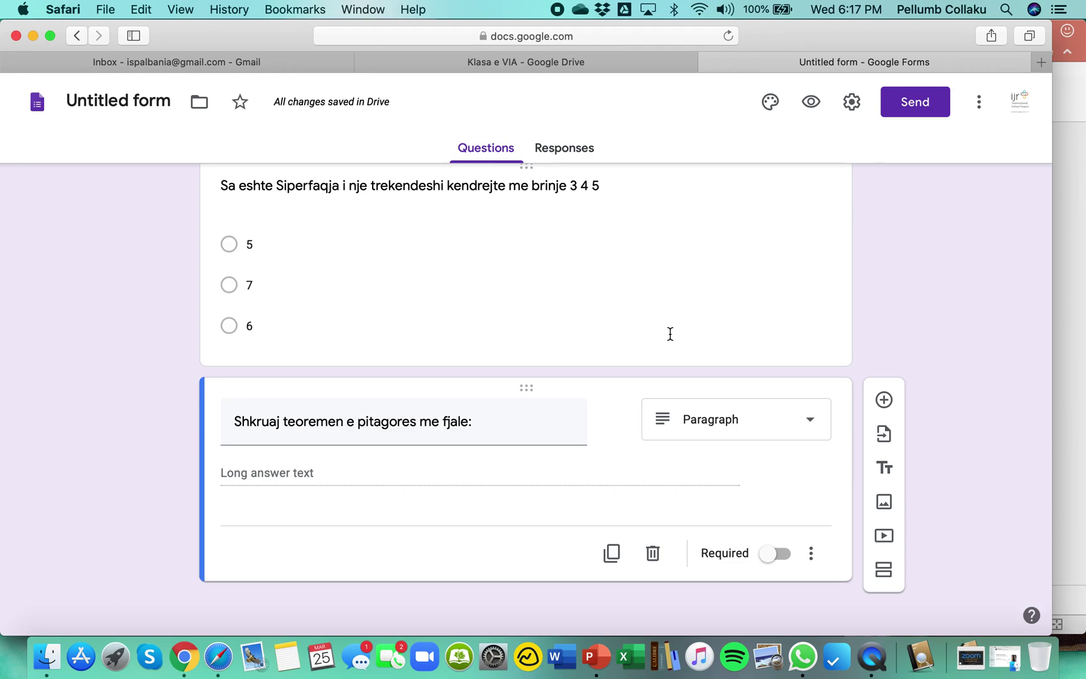
{"action": "scroll", "coordinate": [670, 334], "scroll_direction": "up", "scroll_amount": 6}
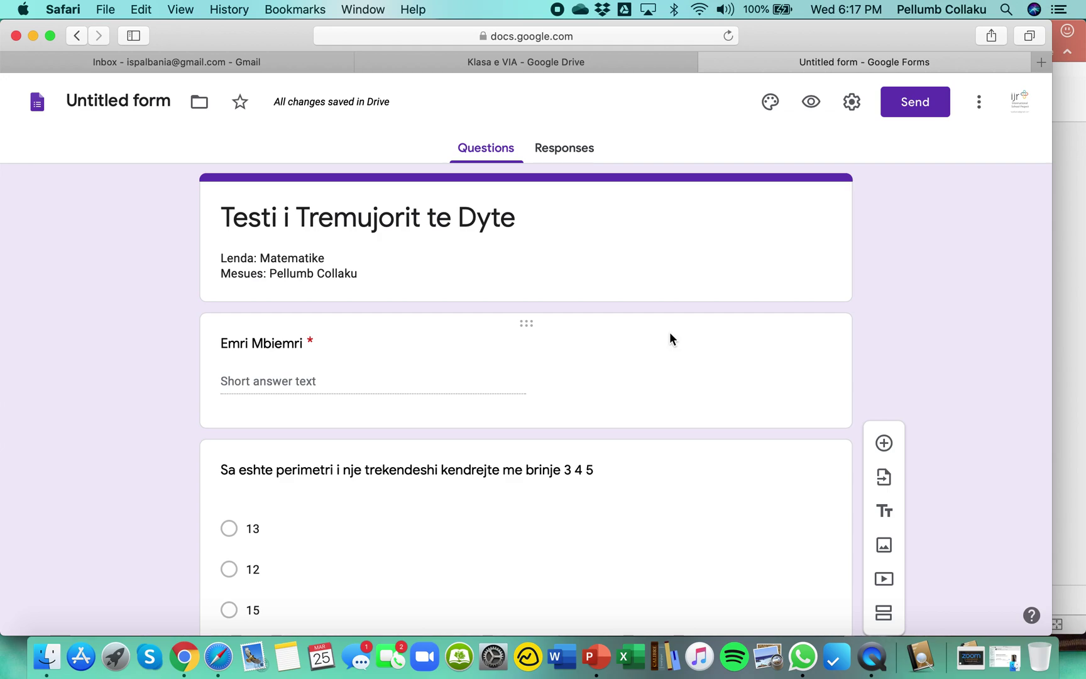
In the Send dialog, append '- Lenda Matematike' to the email subject.
{"action": "left_click", "coordinate": [913, 107]}
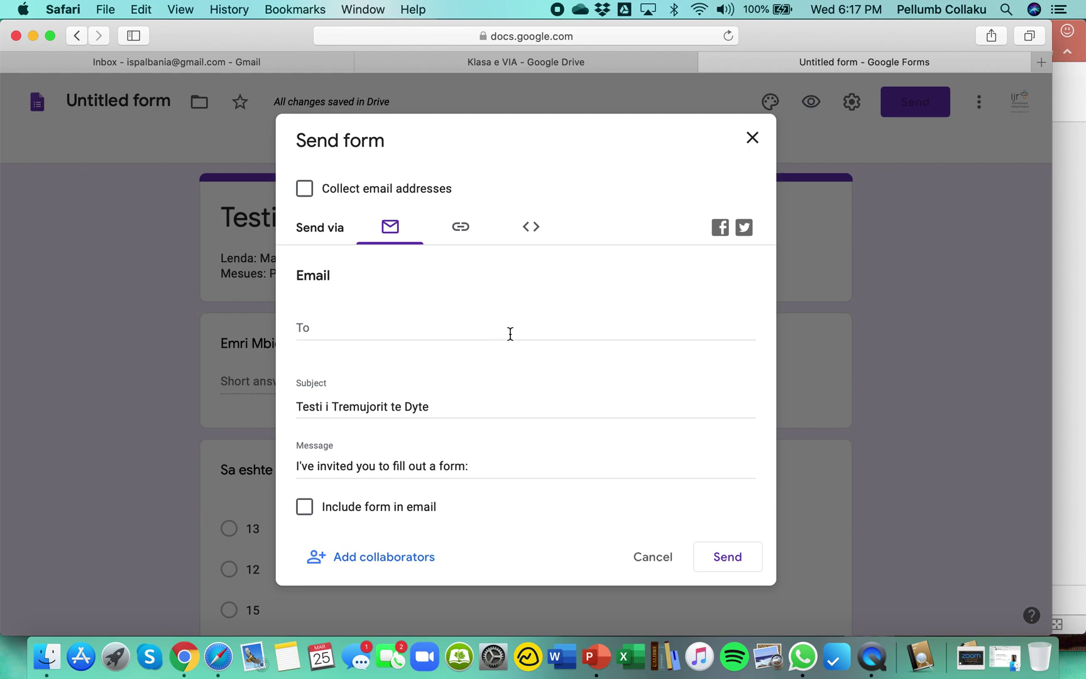
{"action": "left_click", "coordinate": [443, 408]}
{"action": "type", "text": "- Lenda Matemati"}
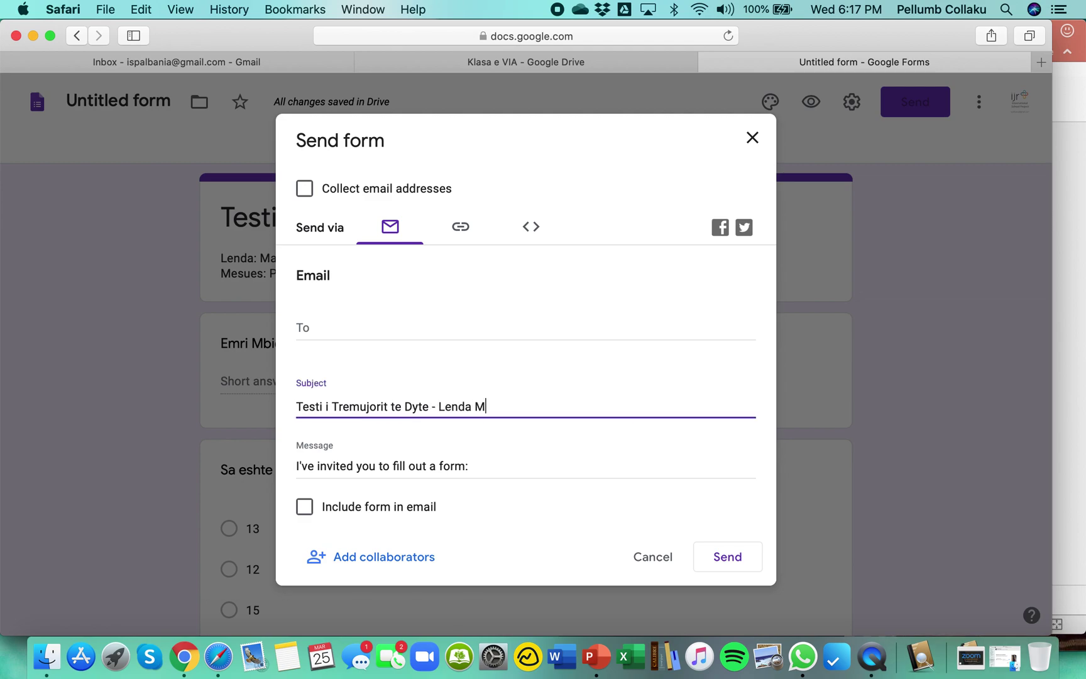
{"action": "key", "text": "BackSpace"}
{"action": "type", "text": "atike"}
Shorten the form's share link and copy it to the clipboard.
{"action": "left_click", "coordinate": [460, 231]}
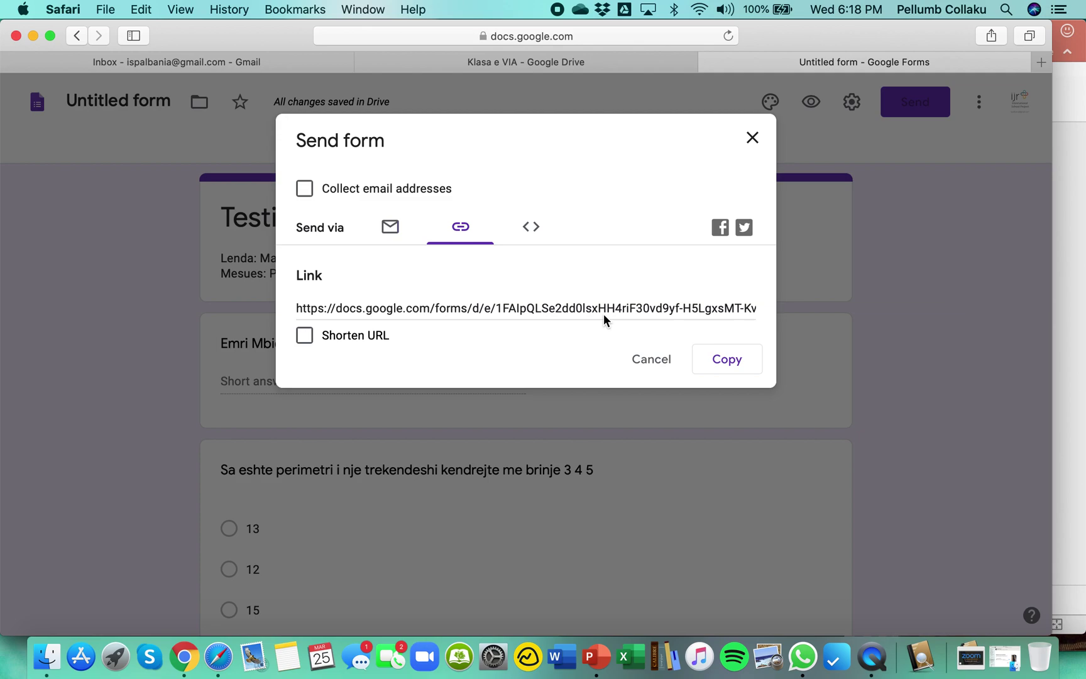
{"action": "left_click", "coordinate": [308, 338]}
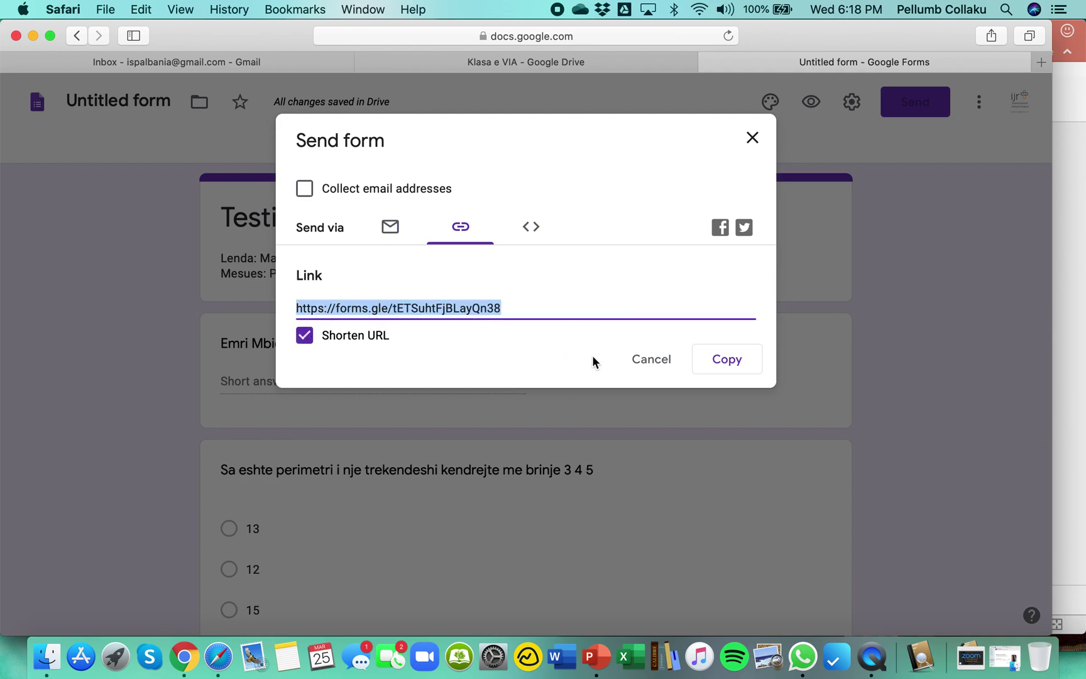
{"action": "left_click", "coordinate": [744, 363]}
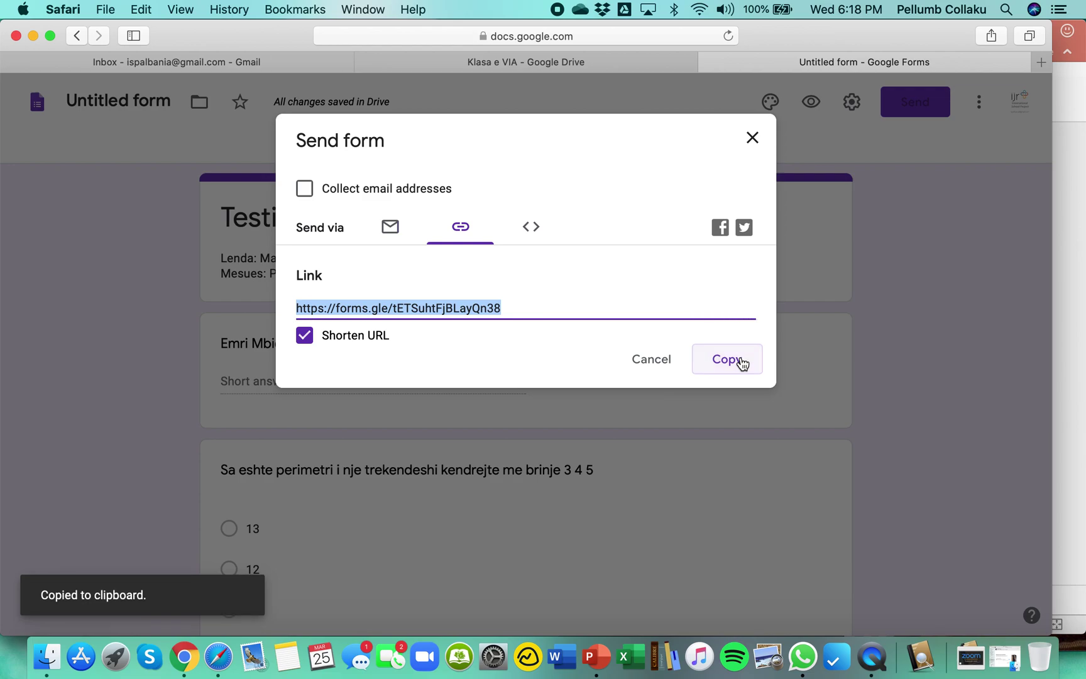
{"action": "left_click", "coordinate": [803, 657]}
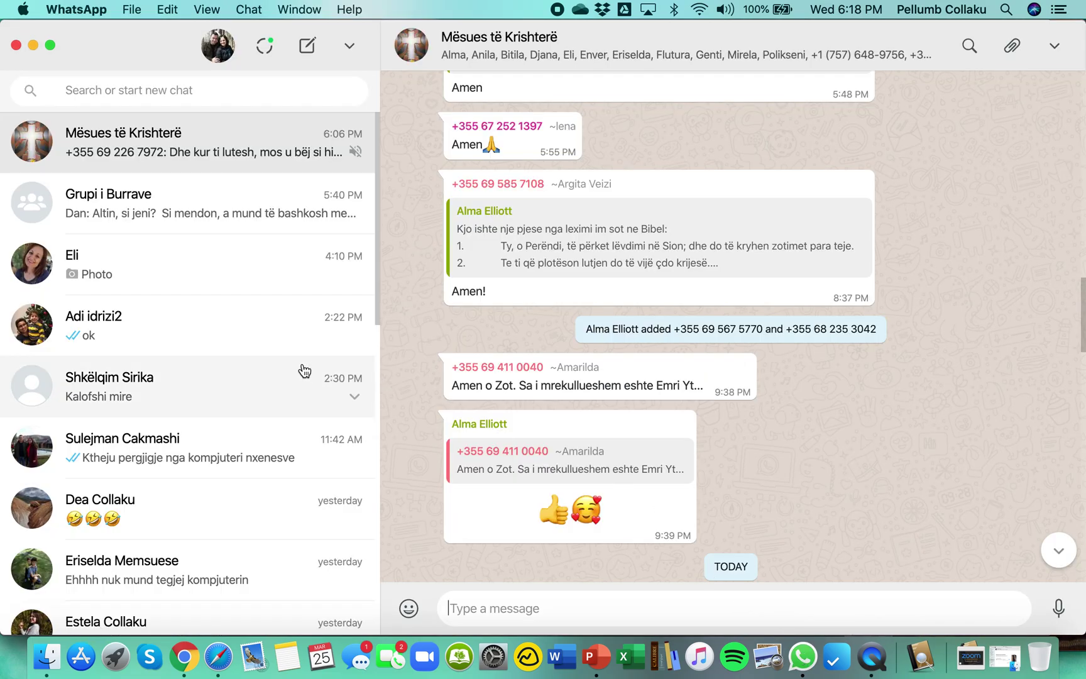
Send the forms.gle quiz link to a WhatsApp contact and open it in Chrome.
{"action": "left_click", "coordinate": [218, 280]}
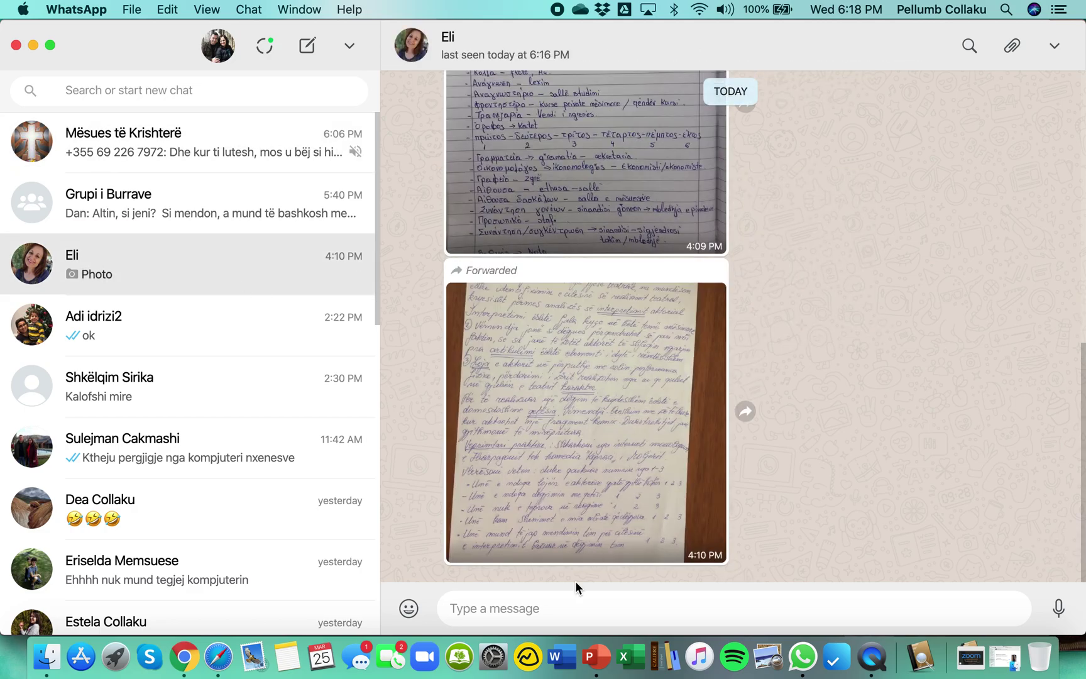
{"action": "key", "text": "super+v"}
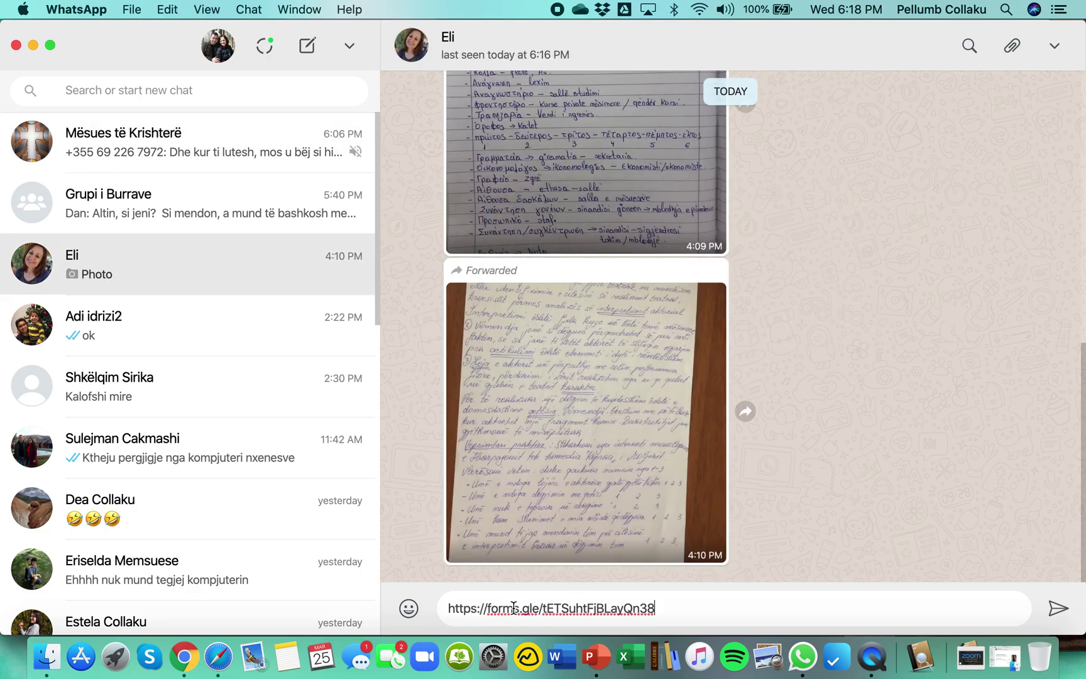
{"action": "key", "text": "Return"}
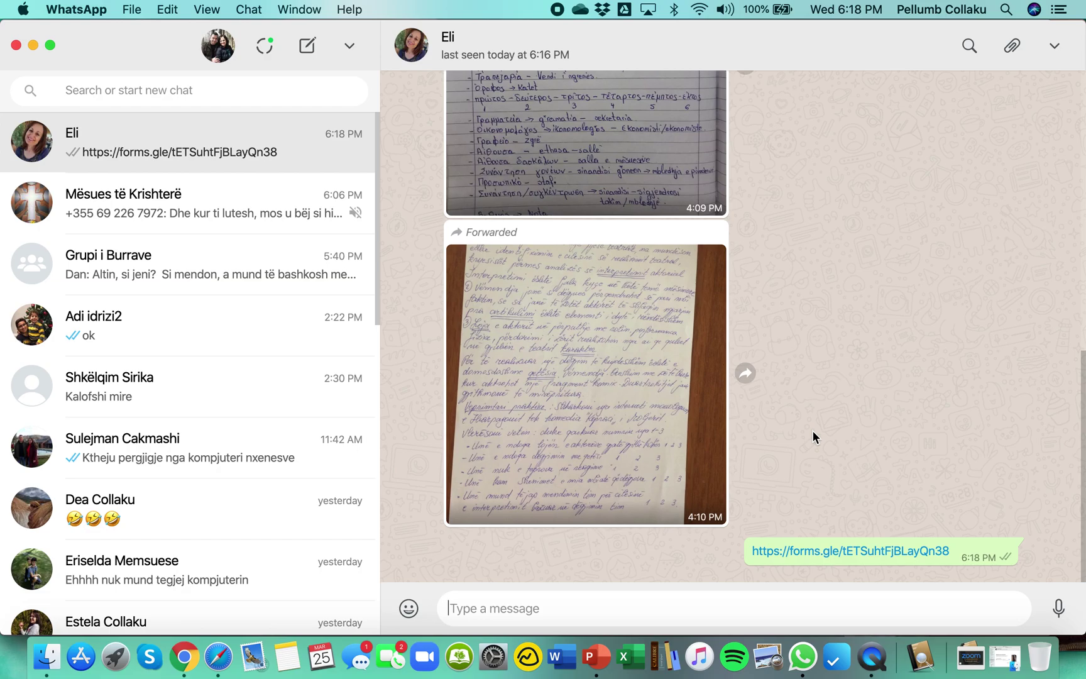
{"action": "left_click", "coordinate": [831, 552]}
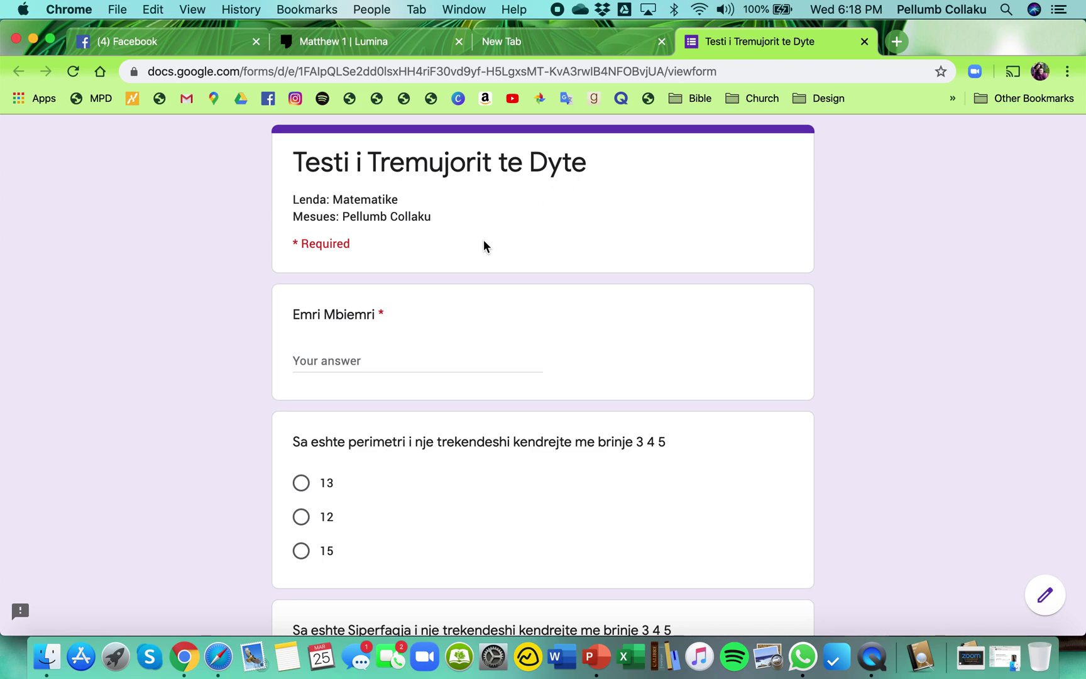
Enter the respondent's full name in Emri Mbiemri and choose answers 12 and 6.
{"action": "left_click", "coordinate": [326, 360]}
{"action": "type", "text": "P"}
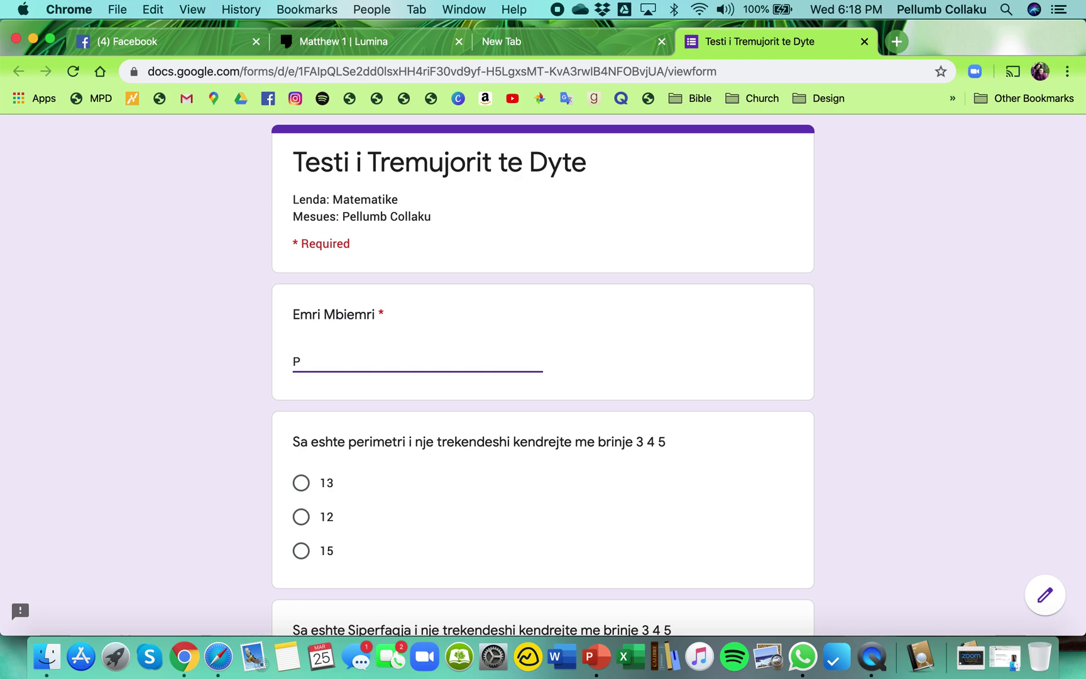
{"action": "type", "text": "ellumb Collaku"}
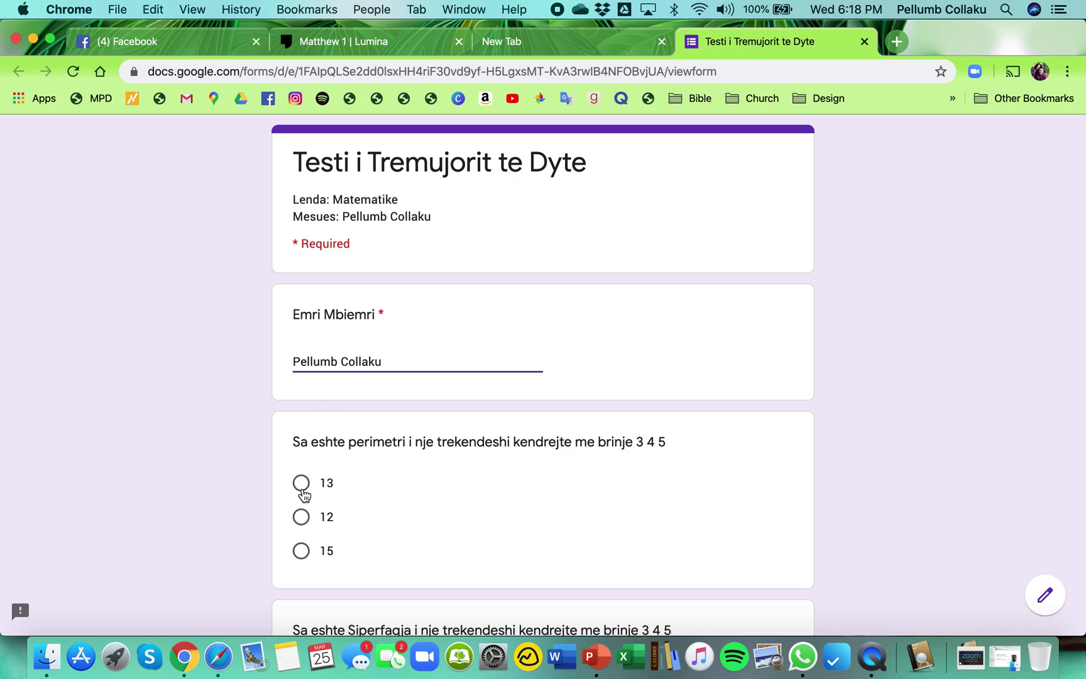
{"action": "left_click", "coordinate": [302, 516]}
{"action": "scroll", "coordinate": [400, 497], "scroll_direction": "down", "scroll_amount": 5}
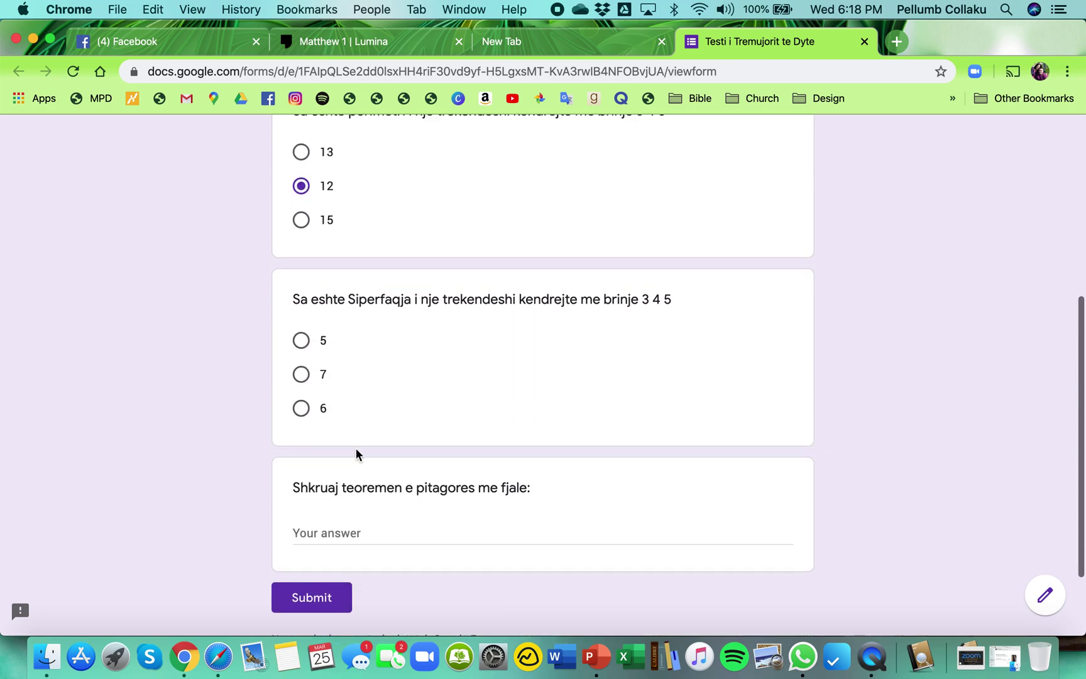
{"action": "left_click", "coordinate": [302, 409]}
Write the Pythagorean theorem in Albanian in the paragraph answer, ending 'me katrorin e hipotenuzes'.
{"action": "left_click", "coordinate": [333, 534]}
{"action": "type", "text": "Kat"}
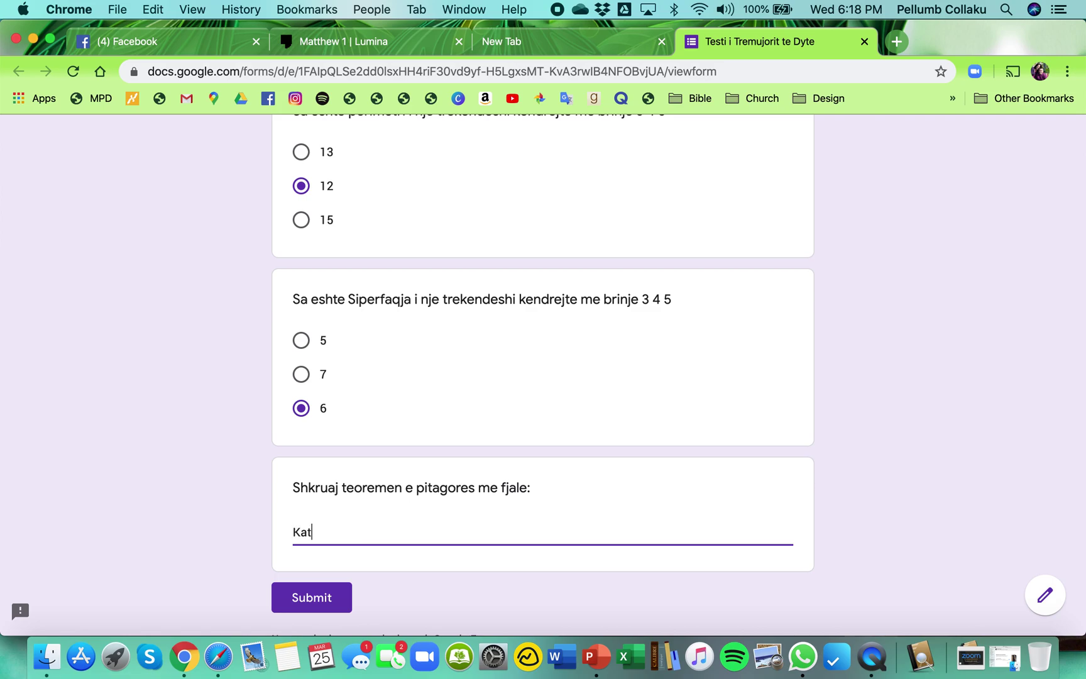
{"action": "type", "text": "rori i brinje"}
{"action": "key", "text": "BackSpace"}
{"action": "key", "text": "BackSpace"}
{"action": "key", "text": "BackSpace"}
{"action": "key", "text": "BackSpace"}
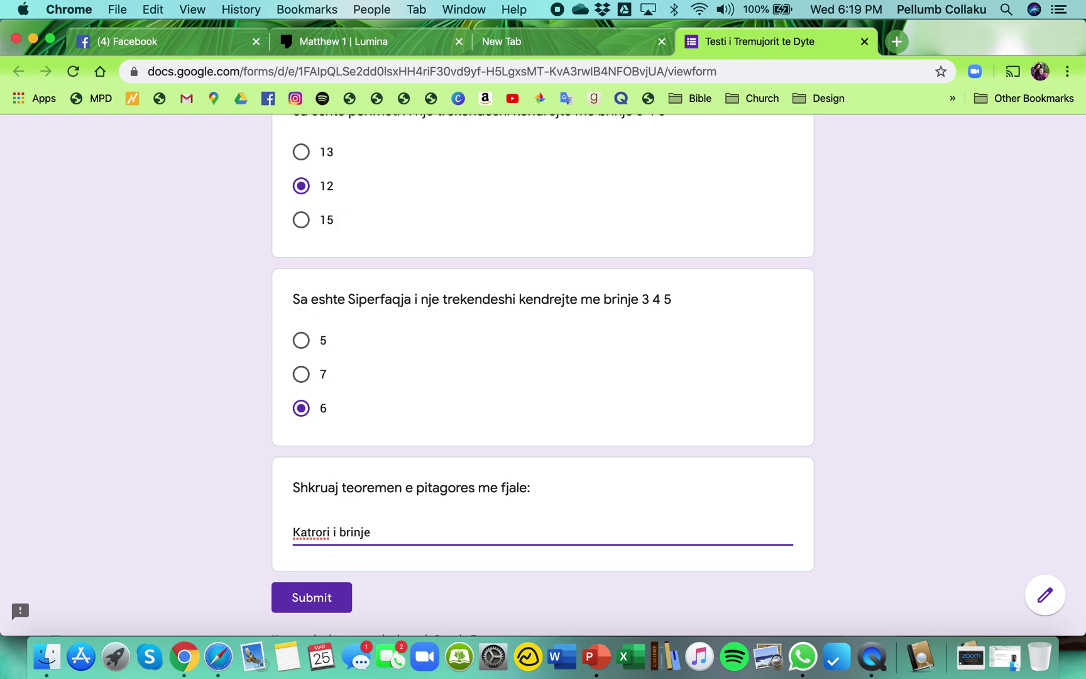
{"action": "key", "text": "BackSpace"}
{"action": "key", "text": "BackSpace"}
{"action": "key", "text": "BackSpace"}
{"action": "key", "text": "BackSpace"}
{"action": "key", "text": "BackSpace"}
{"action": "key", "text": "BackSpace"}
{"action": "key", "text": "BackSpace"}
{"action": "key", "text": "BackSpace"}
{"action": "key", "text": "BackSpace"}
{"action": "key", "text": "BackSpace"}
{"action": "key", "text": "BackSpace"}
{"action": "key", "text": "BackSpace"}
{"action": "type", "text": "Shuma"}
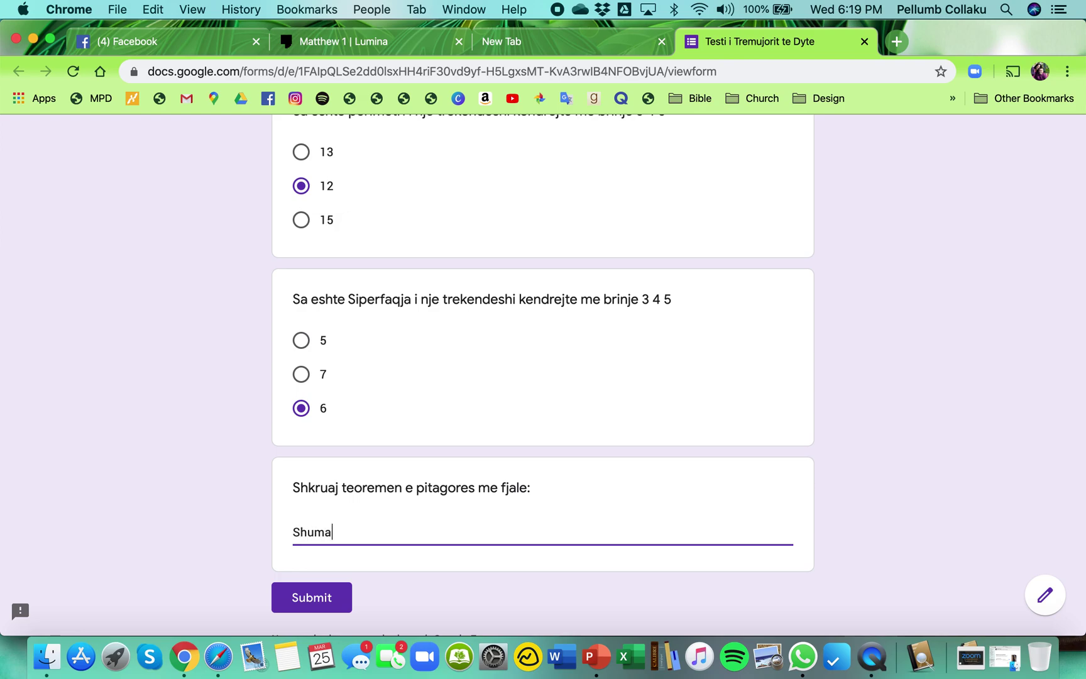
{"action": "type", "text": " e katroreve te bri"}
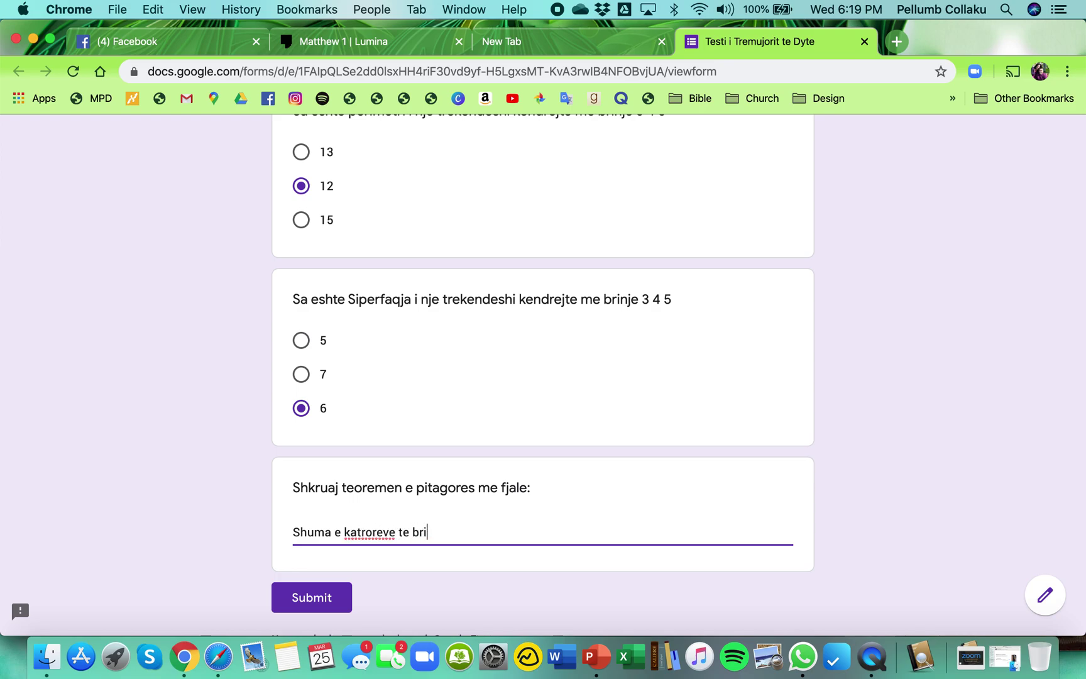
{"action": "type", "text": "njeve te nje t"}
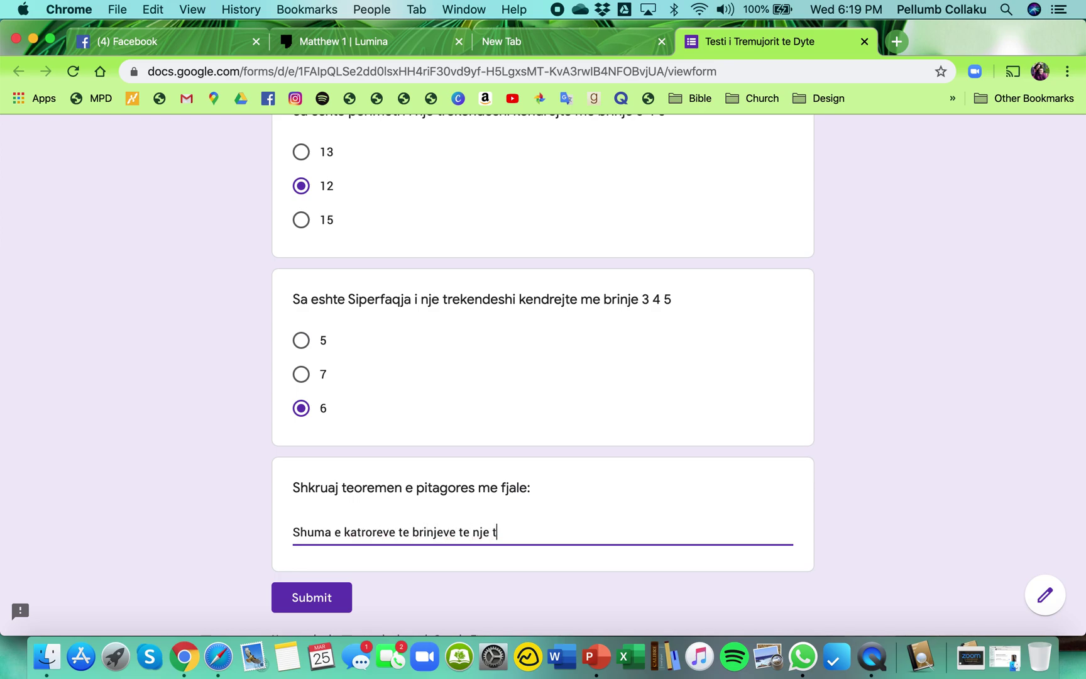
{"action": "type", "text": "rekendeshi eshte i bare"}
{"action": "key", "text": "BackSpace"}
{"action": "type", "text": "abarte"}
{"action": "key", "text": "BackSpace"}
{"action": "type", "text": "te me katrorin"}
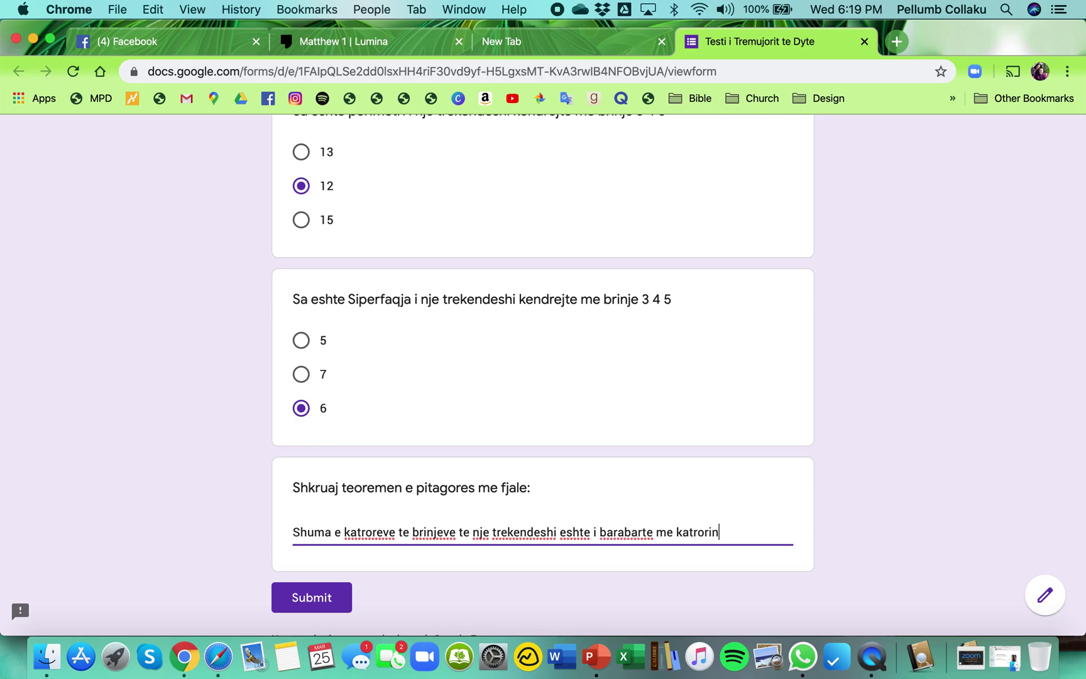
{"action": "type", "text": " e hipotenuzes"}
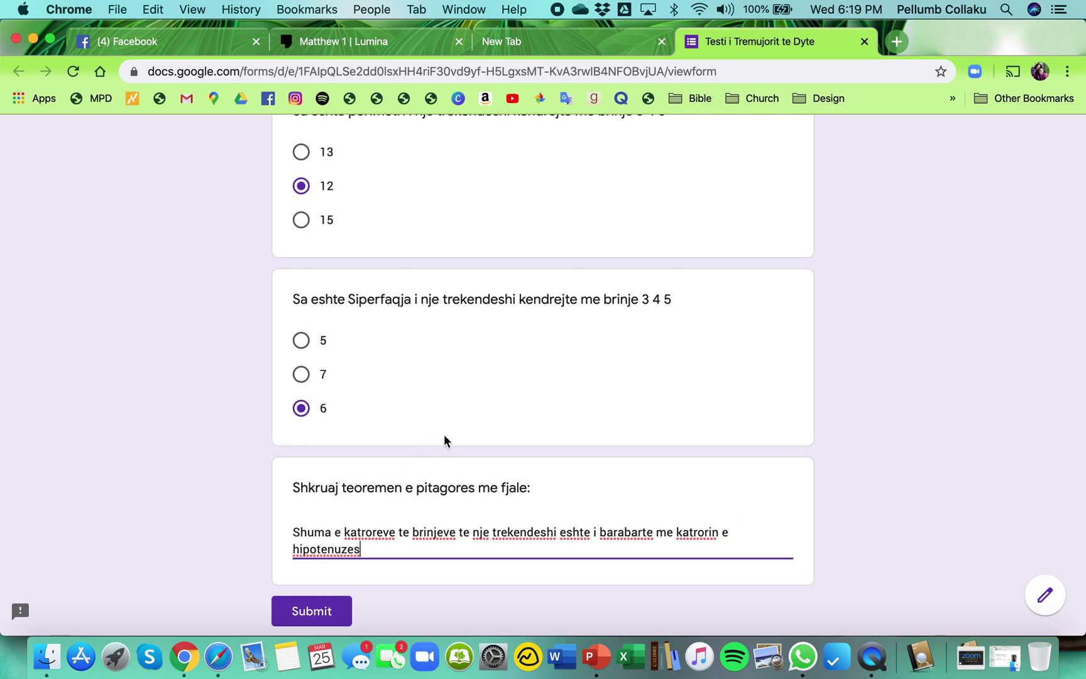